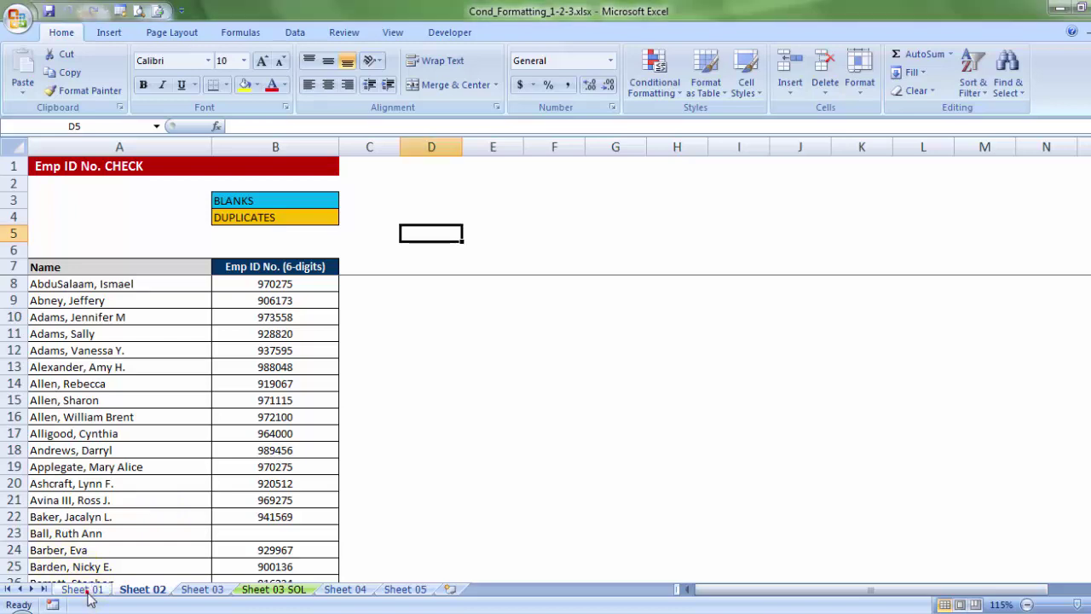
- Review the Errors, Blanks and -ve Nos. legends on Sheet 01 and DUPLICATES on Sheet 02
left_click(89, 589)
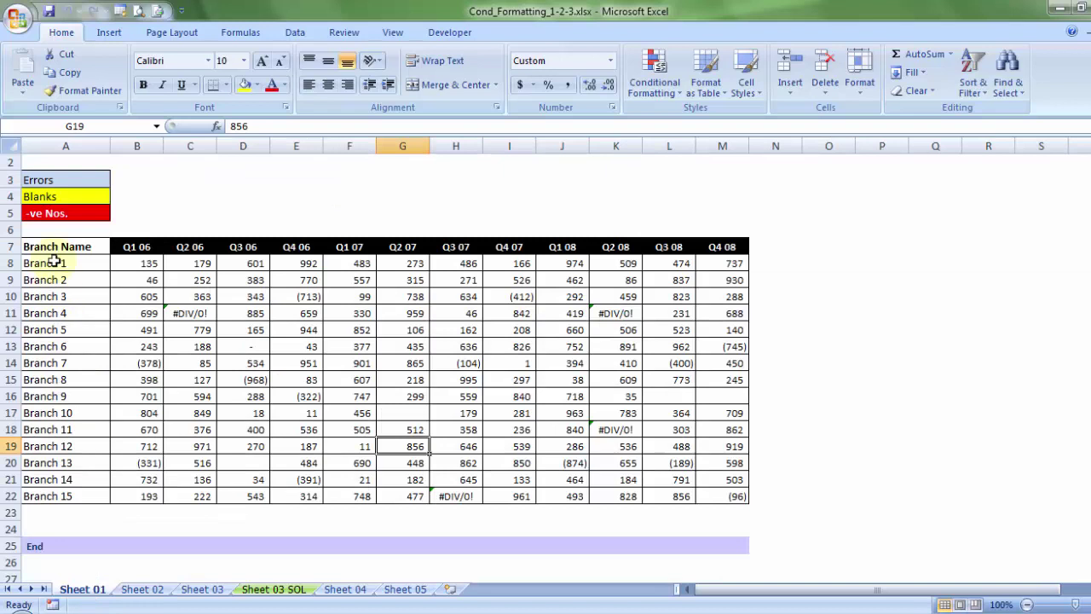
left_click(61, 180)
left_click(66, 196)
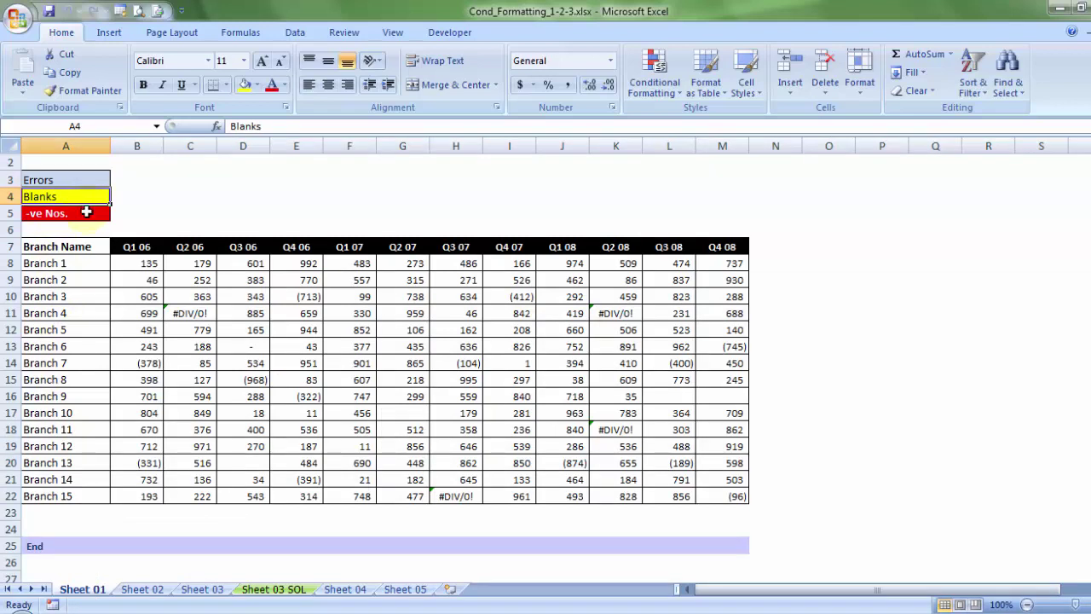
left_click(86, 213)
left_click(144, 589)
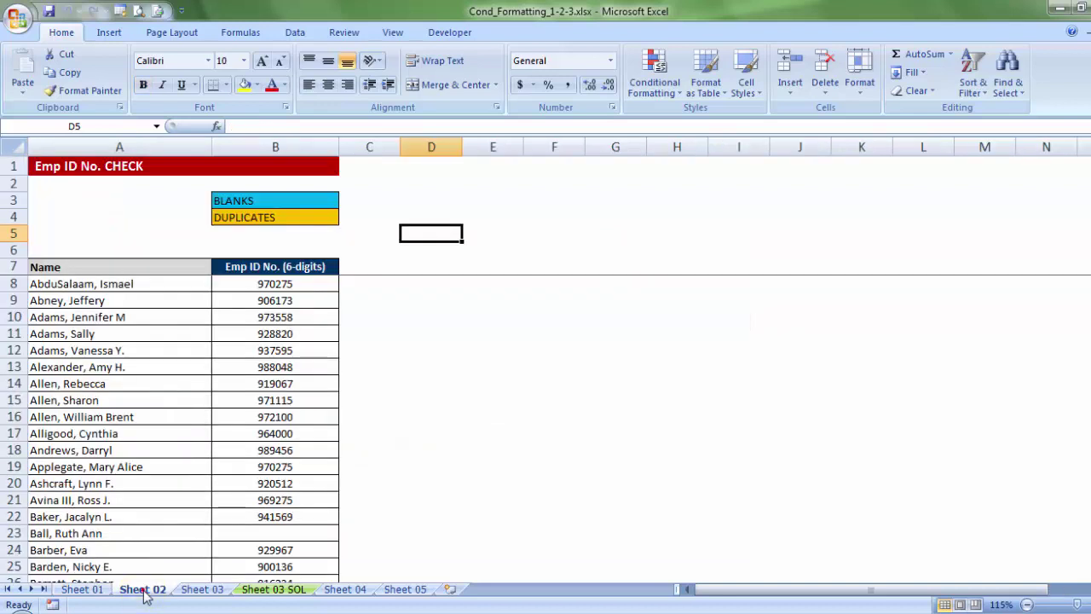
left_click(247, 221)
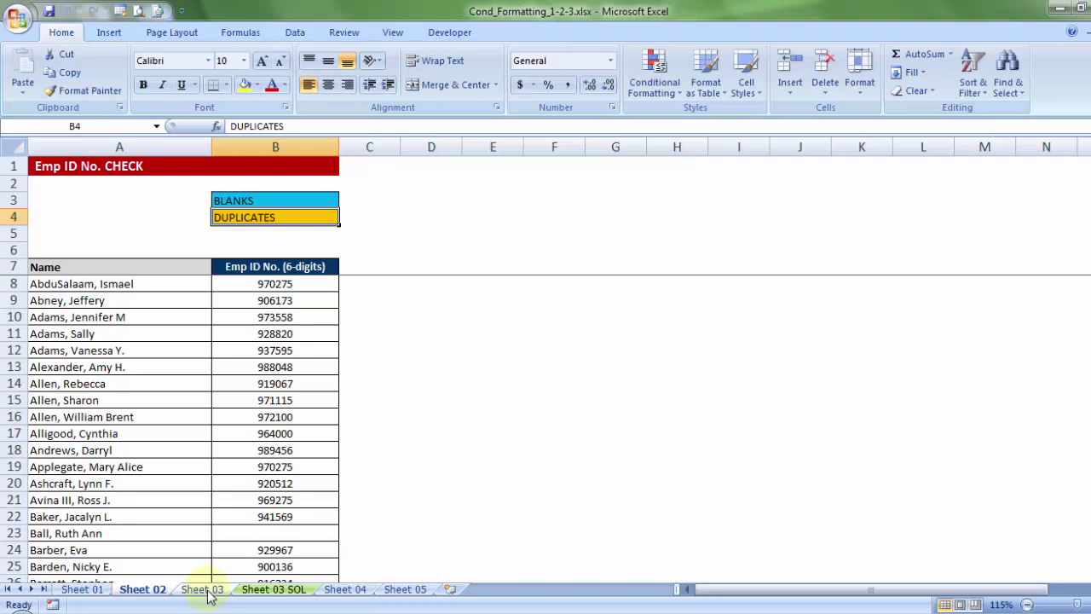
- Open Sheet 03 SOL and highlight its Name, Salary p.a., Division and Rating columns
left_click(268, 590)
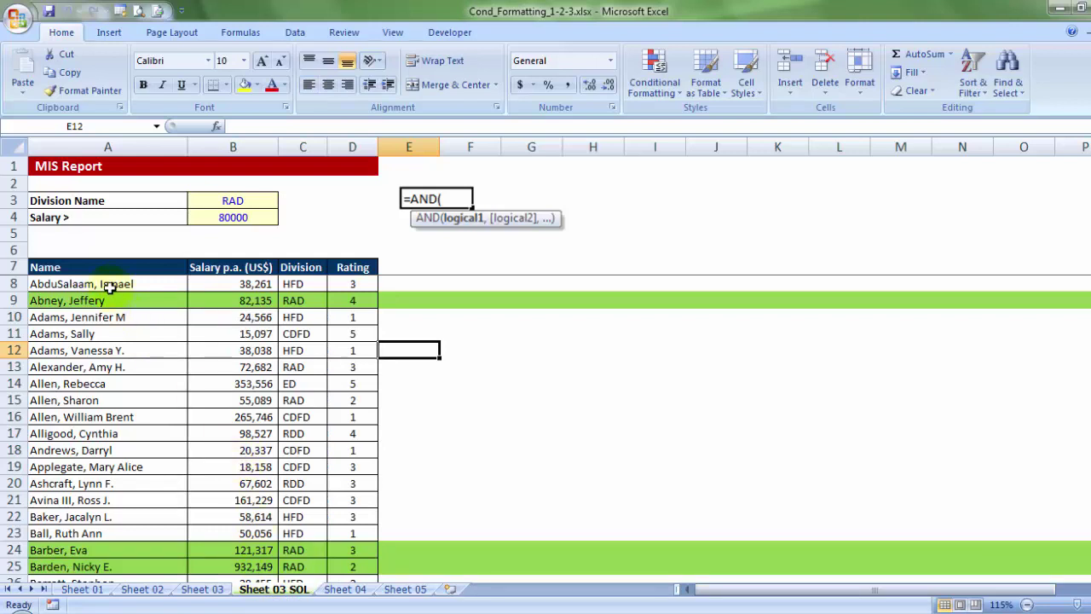
left_click_drag(107, 271, 139, 503)
left_click_drag(232, 269, 233, 522)
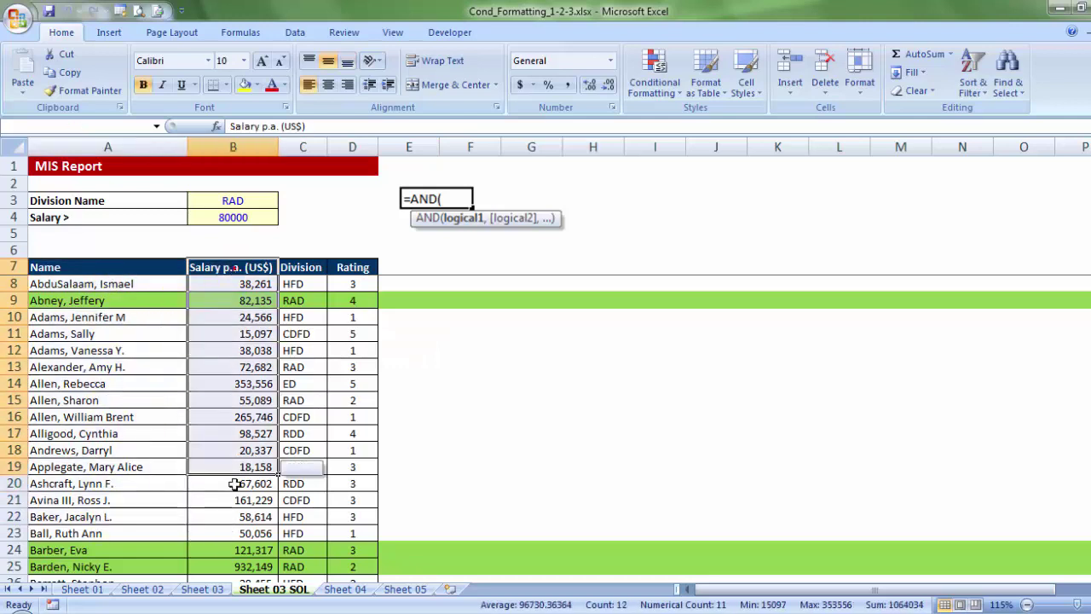
left_click_drag(300, 283, 302, 532)
left_click_drag(352, 284, 353, 529)
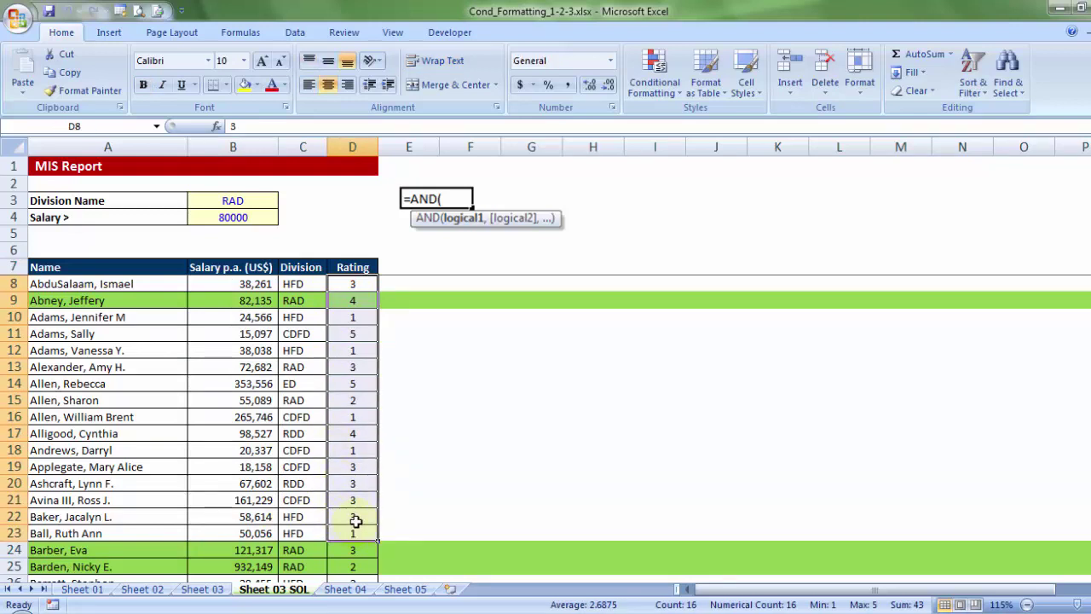
- Point out the Division Name cell B3 and the salary threshold cell B4
left_click(237, 202)
left_click(242, 217)
left_click(244, 200)
left_click(251, 214)
left_click(254, 203)
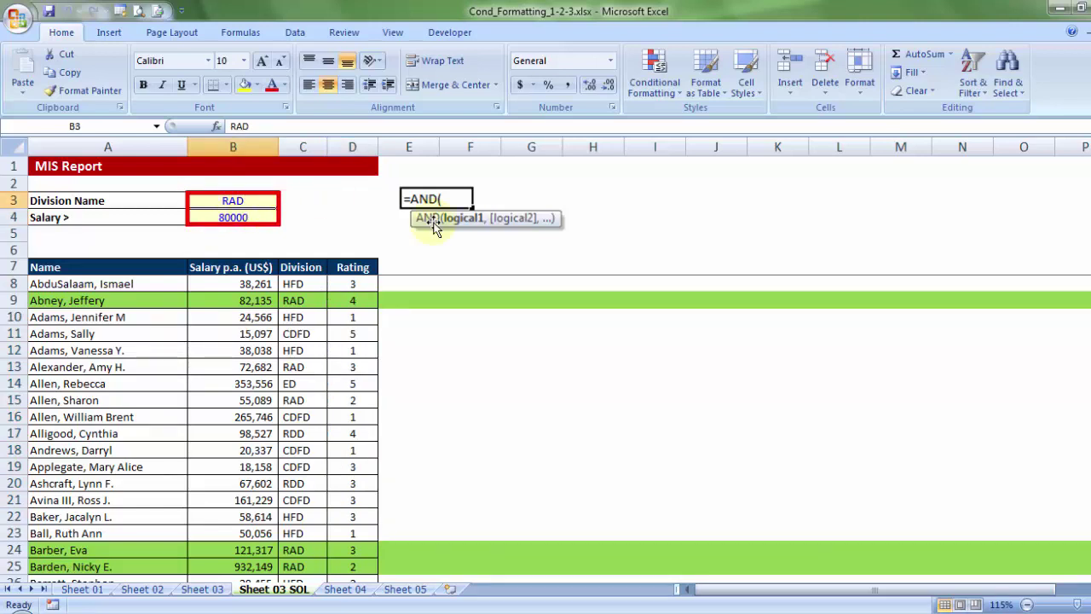
- Enter CDFD as the division in B3 and 0 as the salary threshold in B4
type("CDFD")
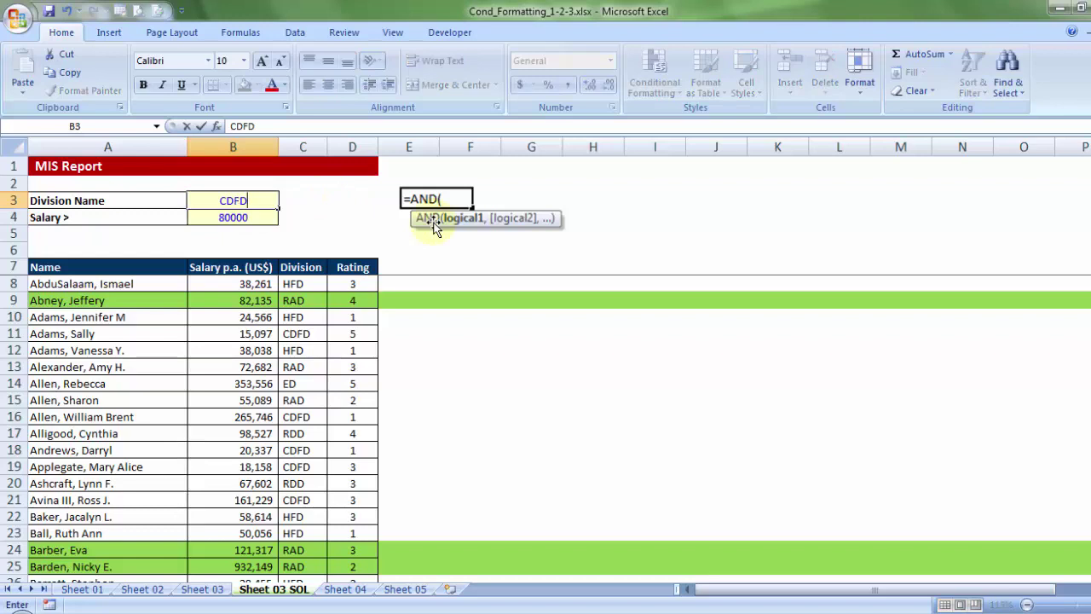
key("Return")
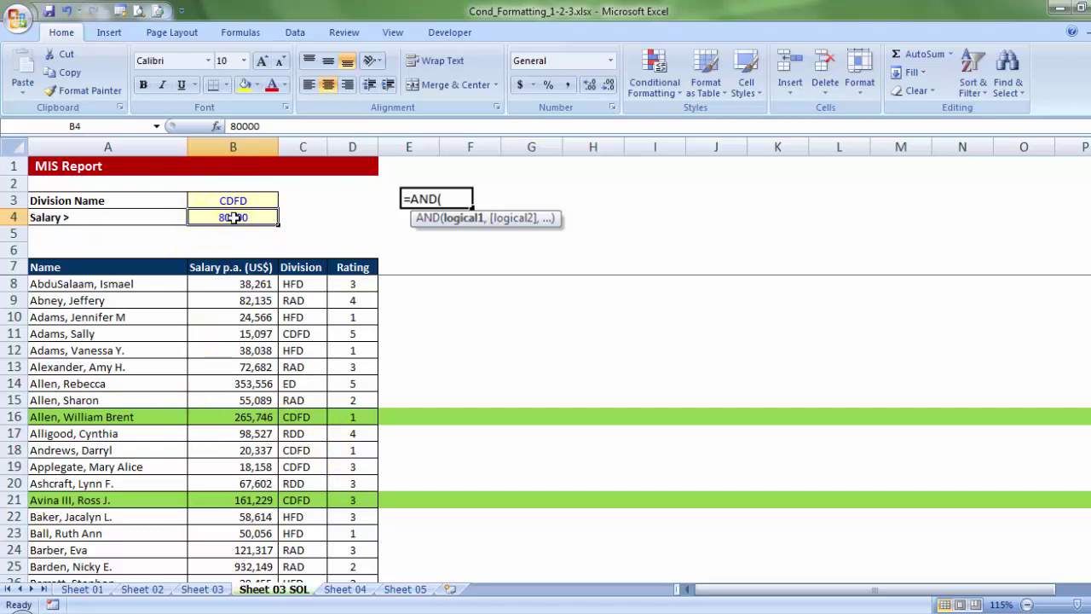
type("0")
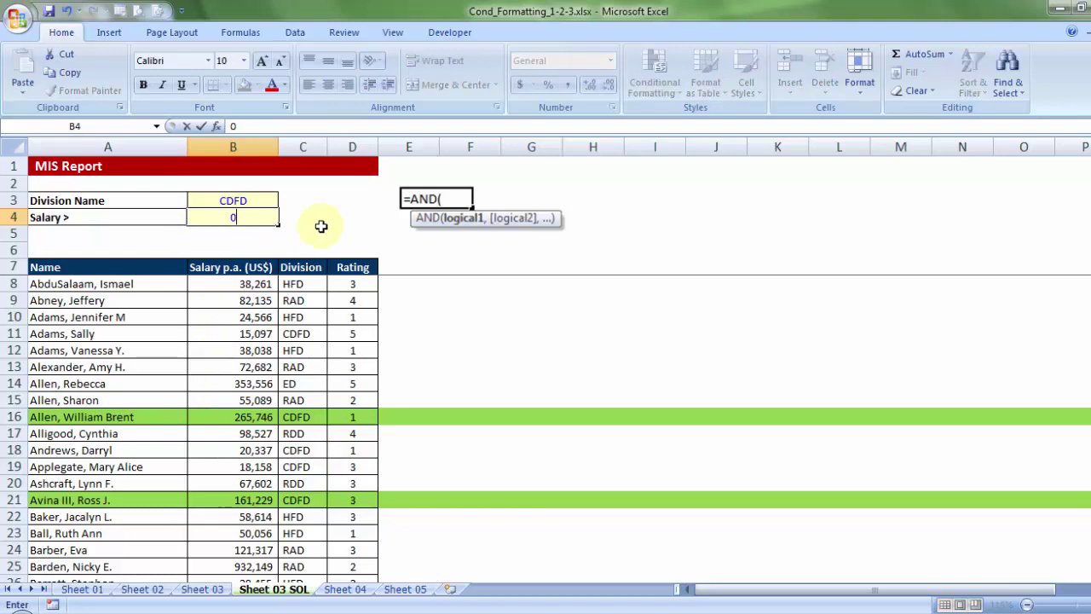
left_click(321, 228)
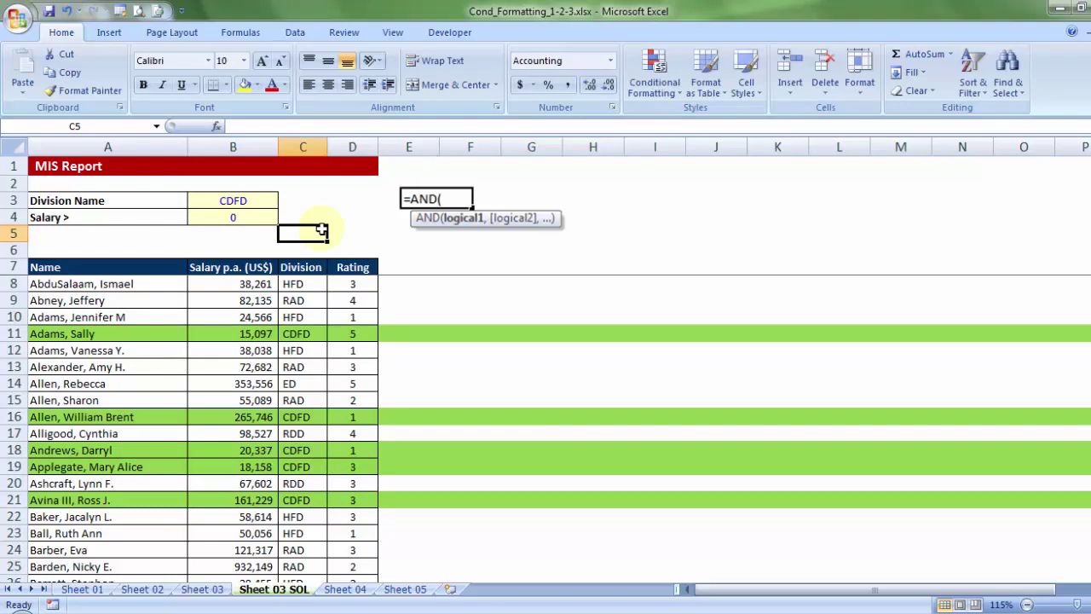
- Restore RAD as the division in B3 and review the green-highlighted RAD rows
left_click(264, 204)
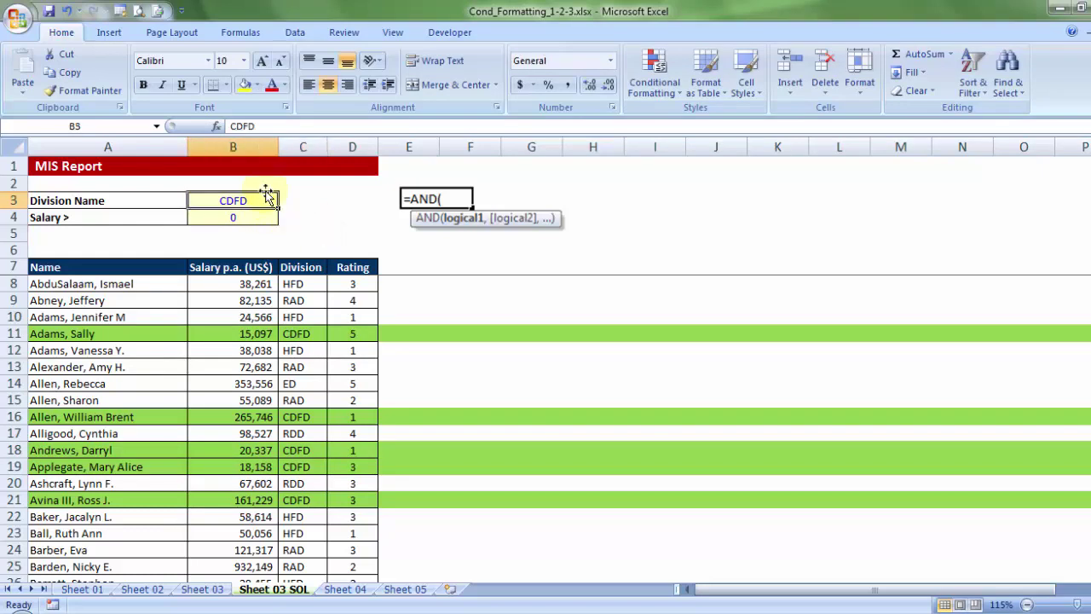
type("RAD")
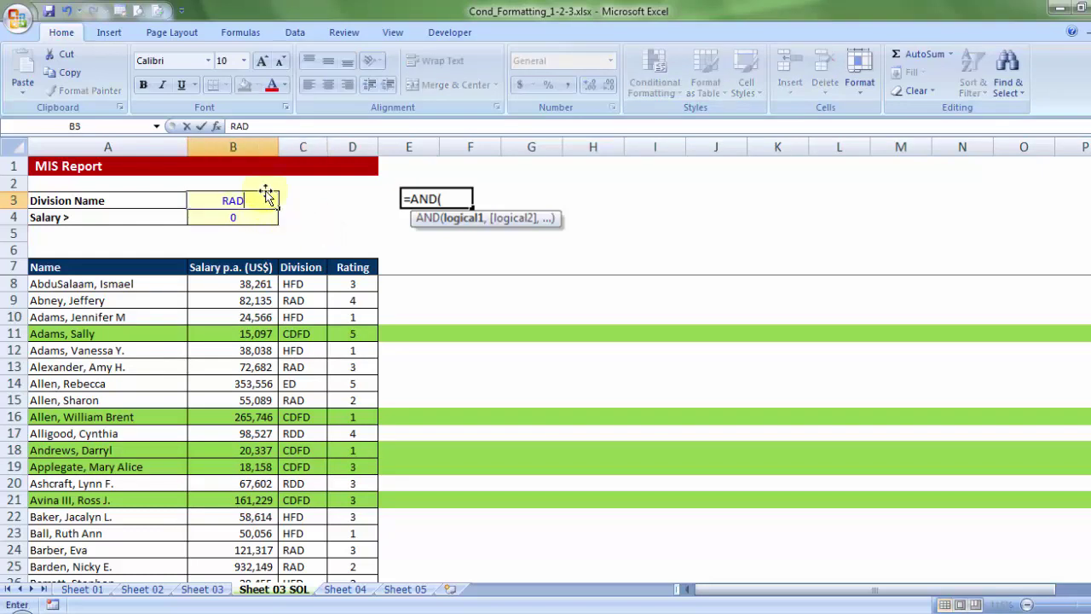
key("Return")
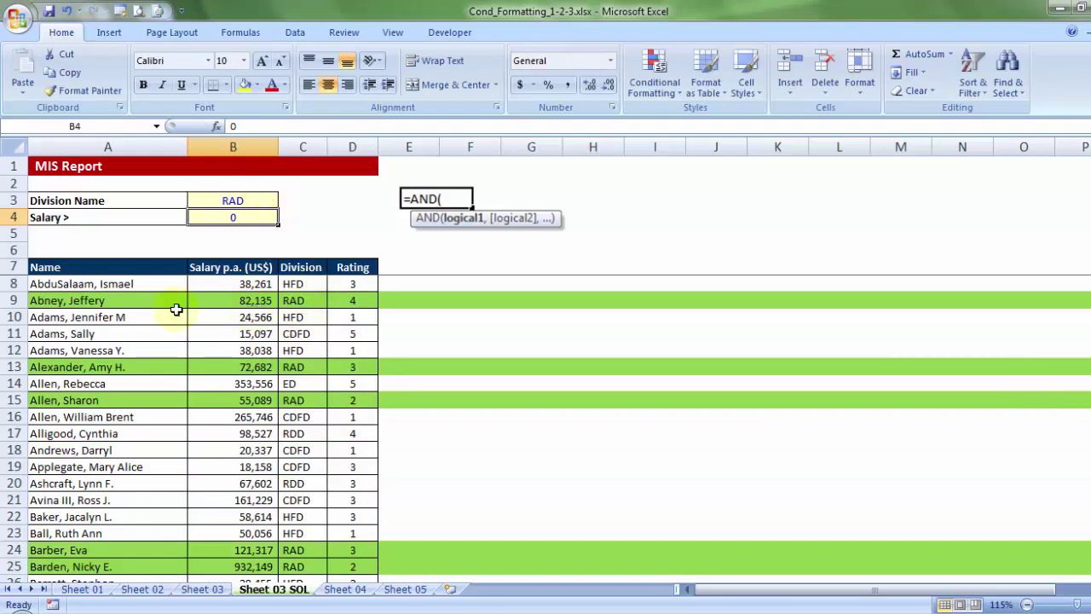
scroll(307, 418, "down", 7)
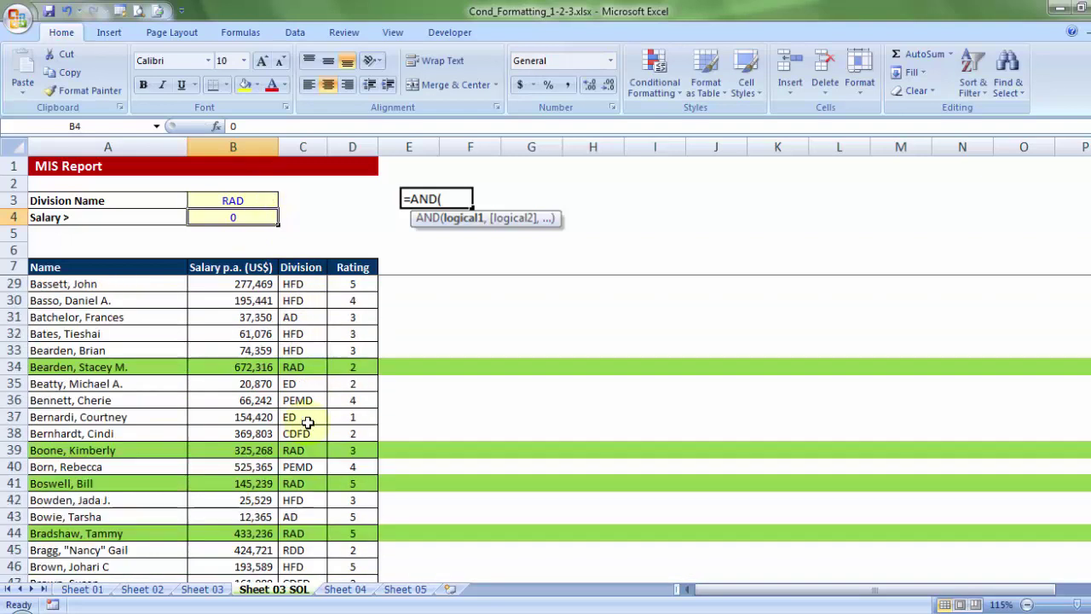
scroll(307, 419, "up", 7)
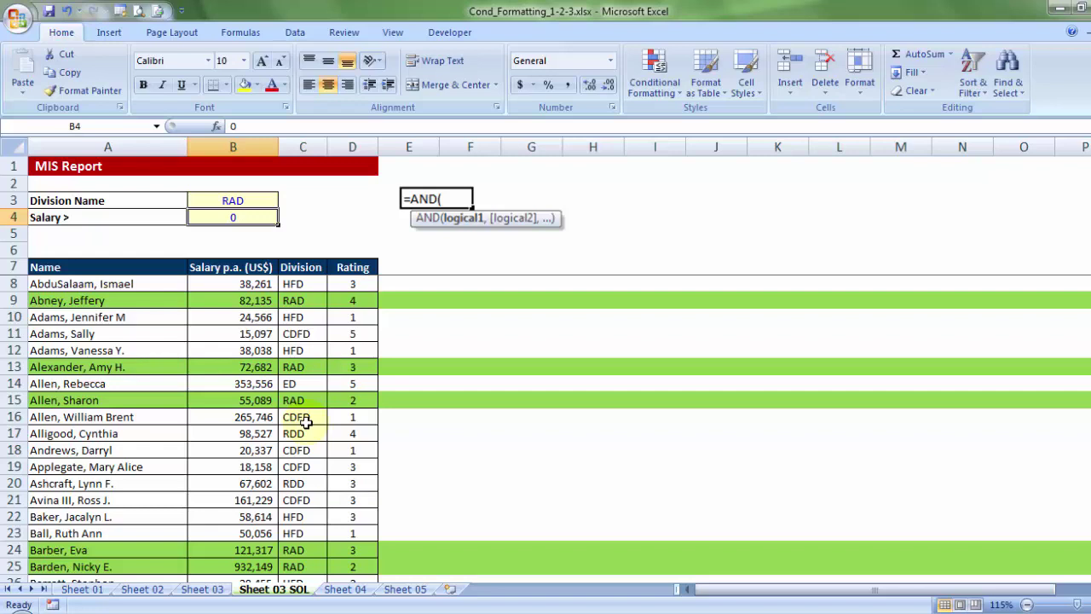
left_click(242, 199)
left_click(241, 219)
left_click(223, 202)
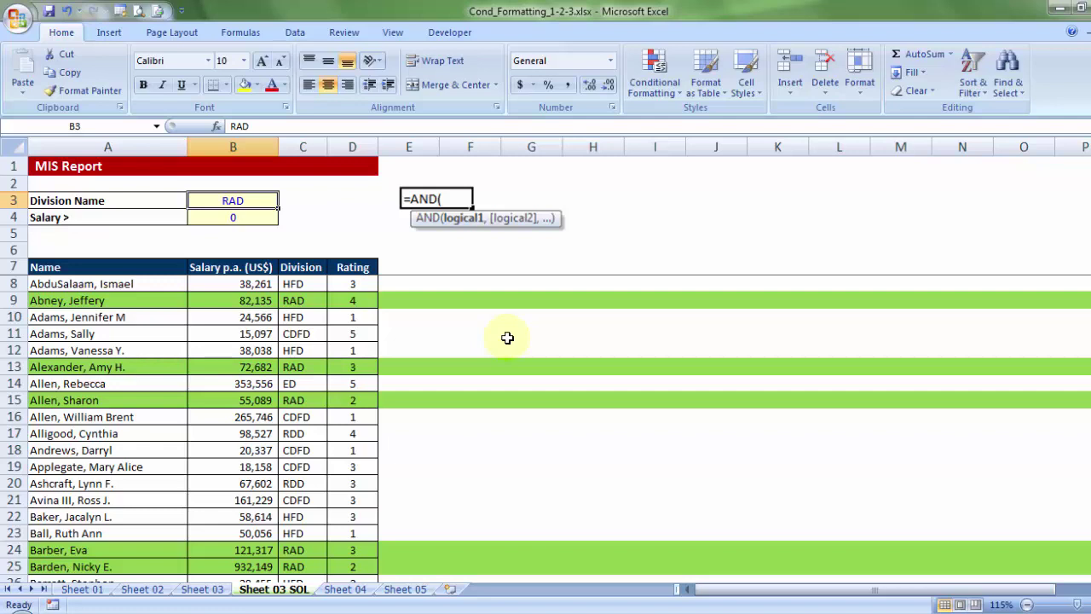
- Go to Sheet 03 and select the RAD entry in C9, then empty cell E8
left_click(204, 589)
left_click(318, 296)
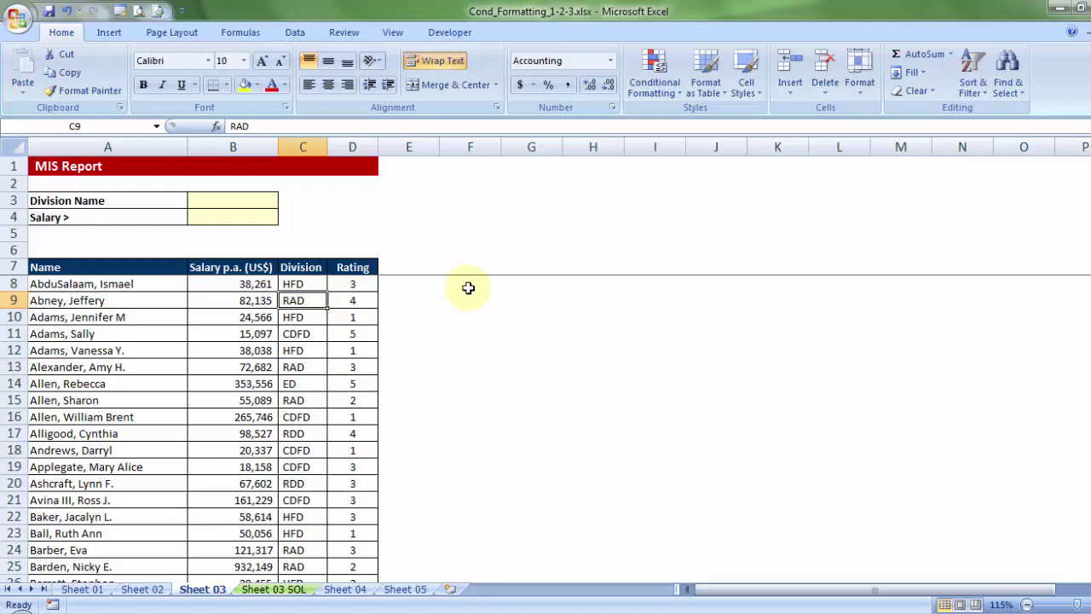
left_click(433, 285)
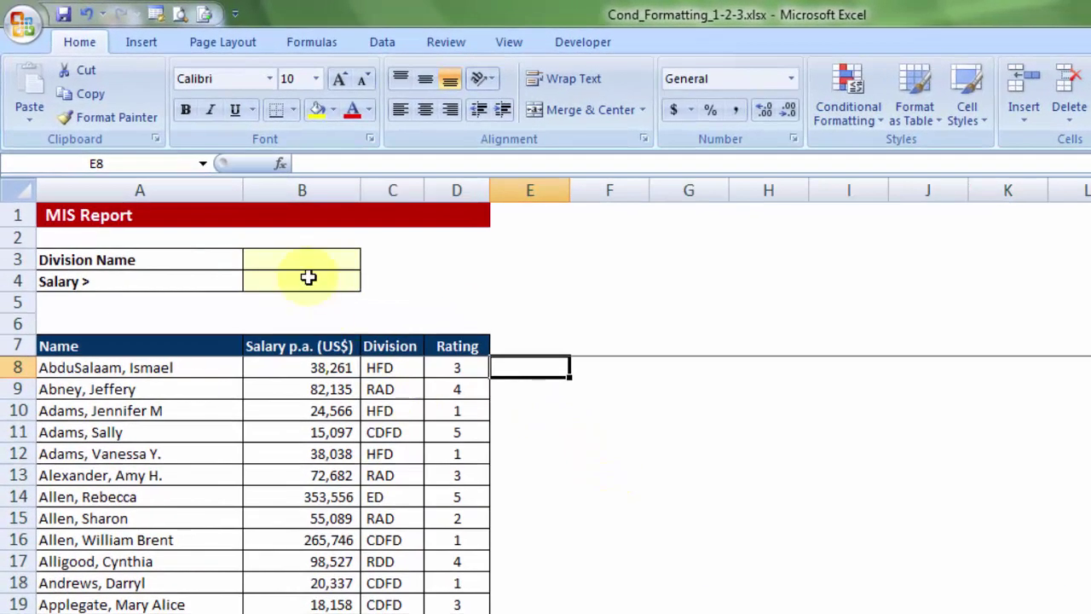
- Enter CDFD as the Division Name and 25000 as the salary threshold
left_click(239, 202)
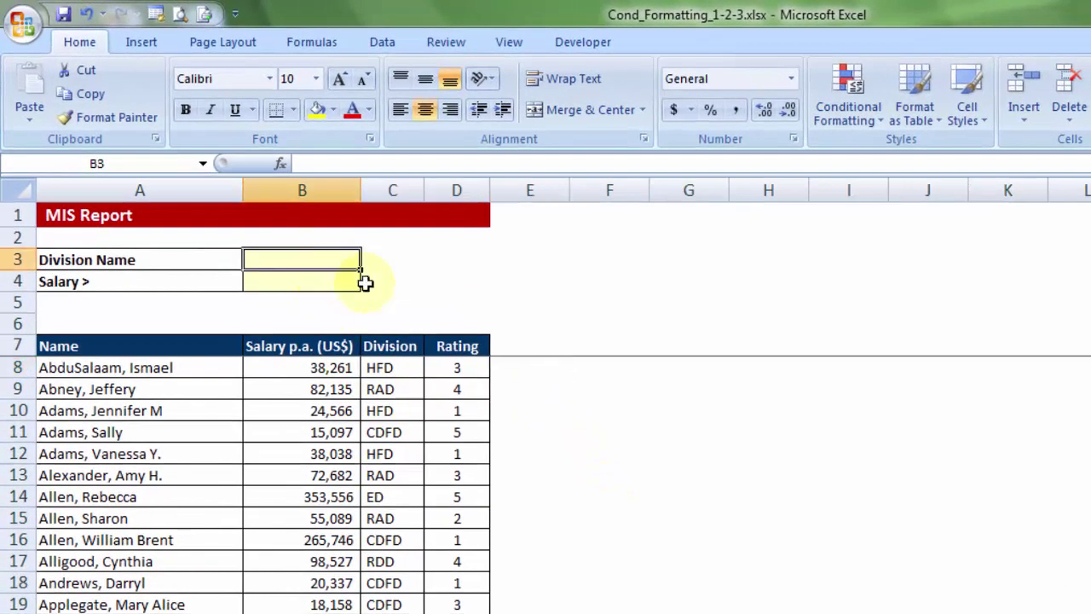
type("CDFD")
key("Tab")
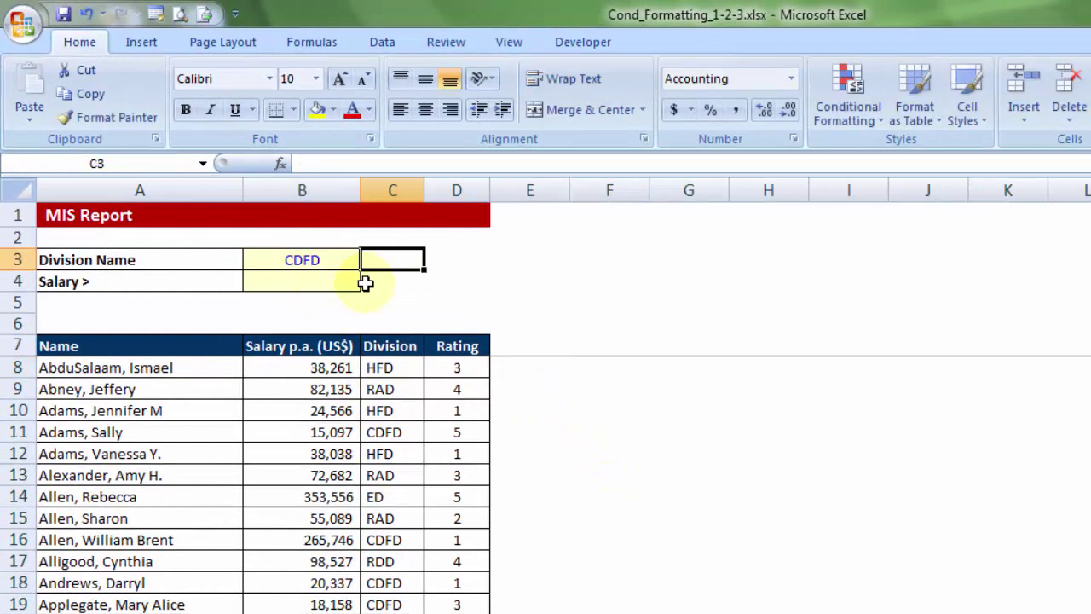
left_click(264, 291)
type("25000")
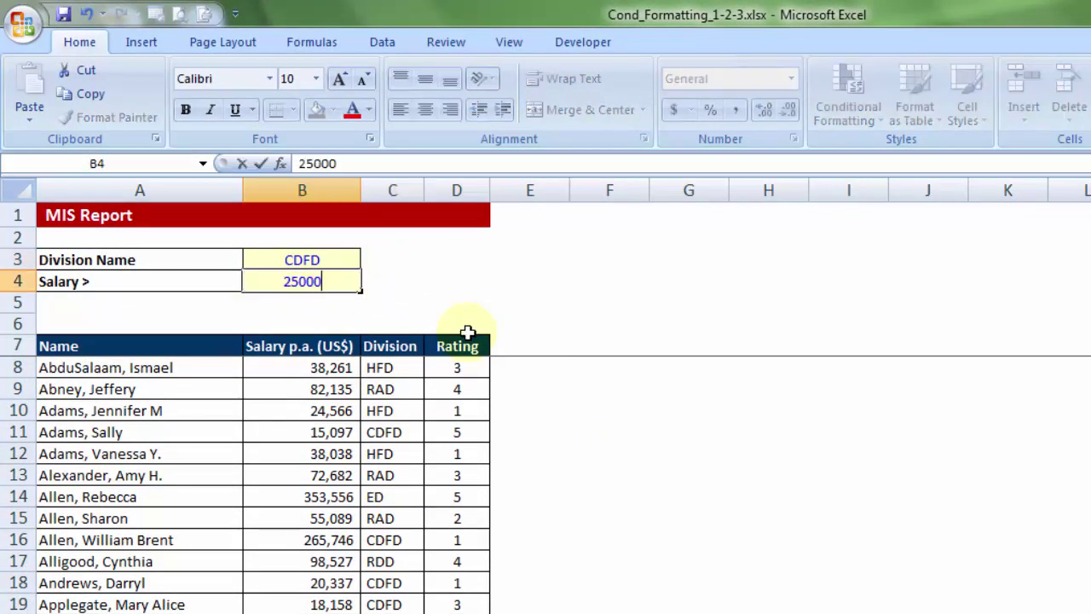
key("Tab")
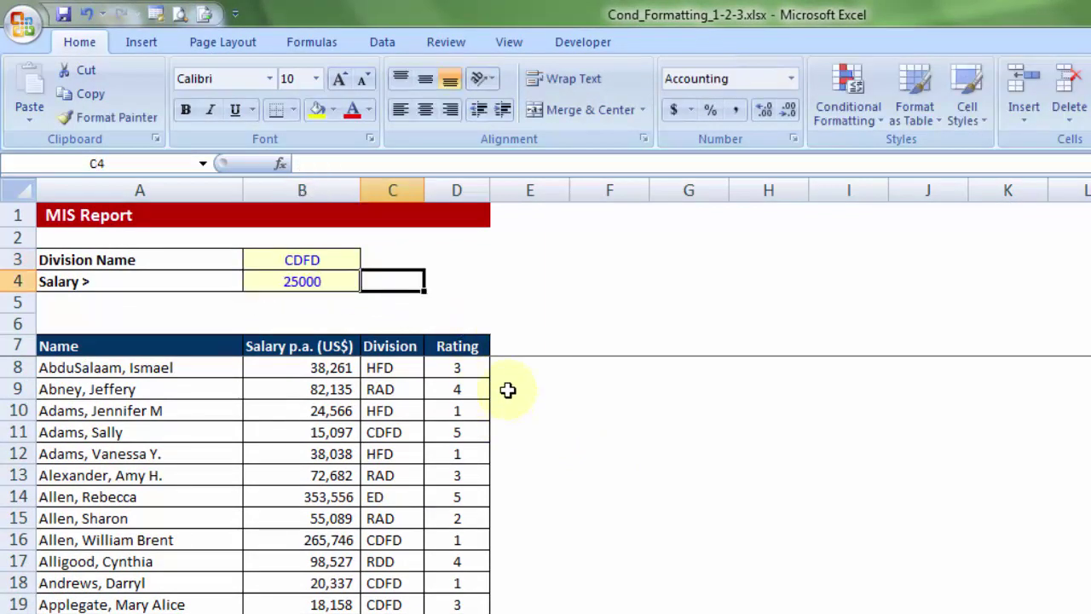
- Begin an =AND( test formula in cell E8
left_click(512, 369)
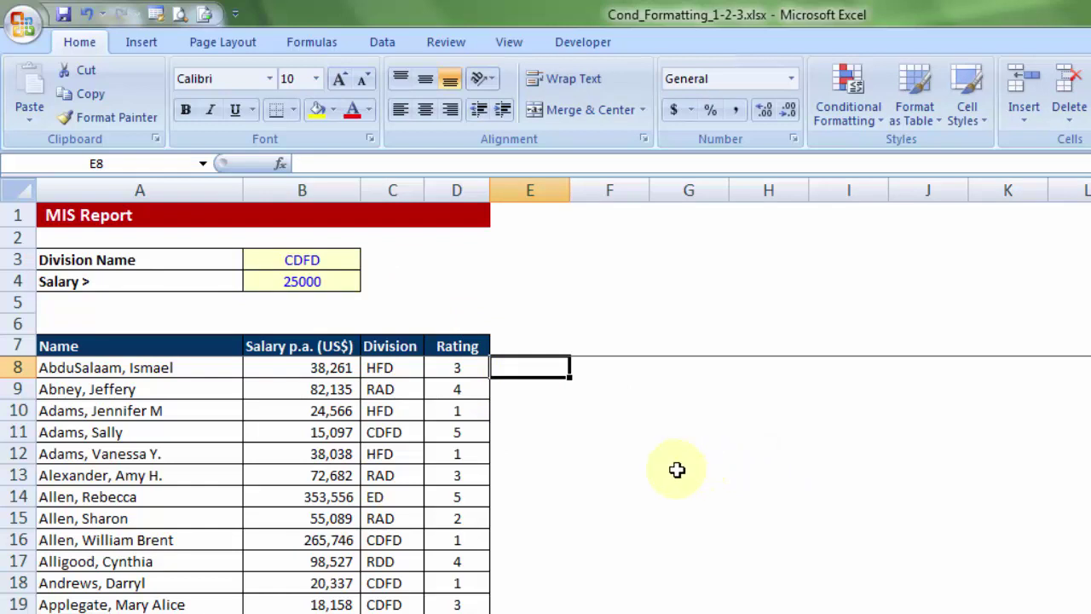
type("=and")
key("Tab")
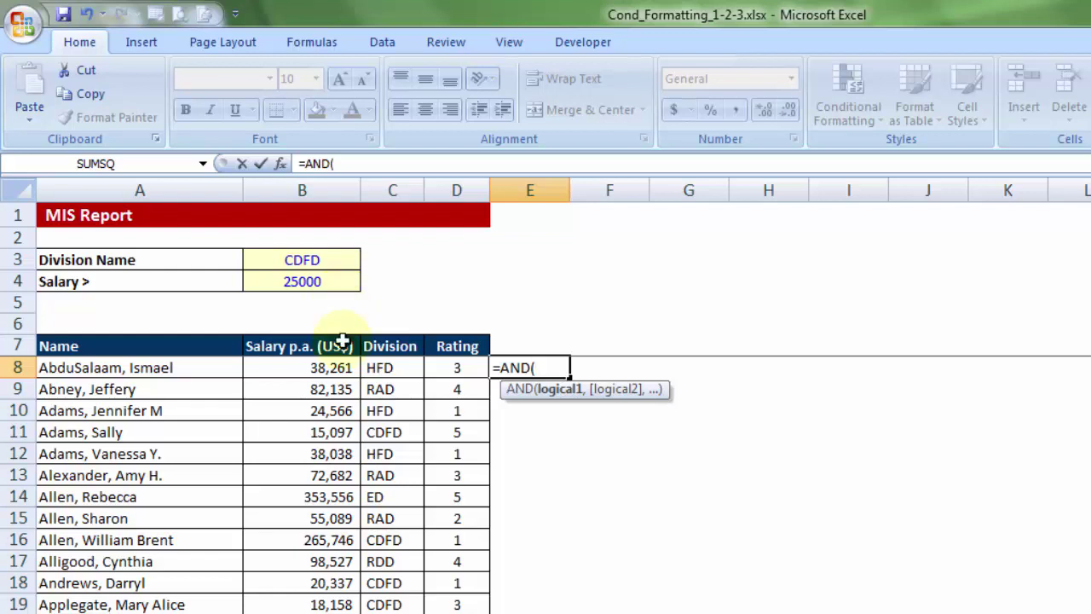
- Add the first condition B8>$B$4 to E8's AND formula
left_click(327, 368)
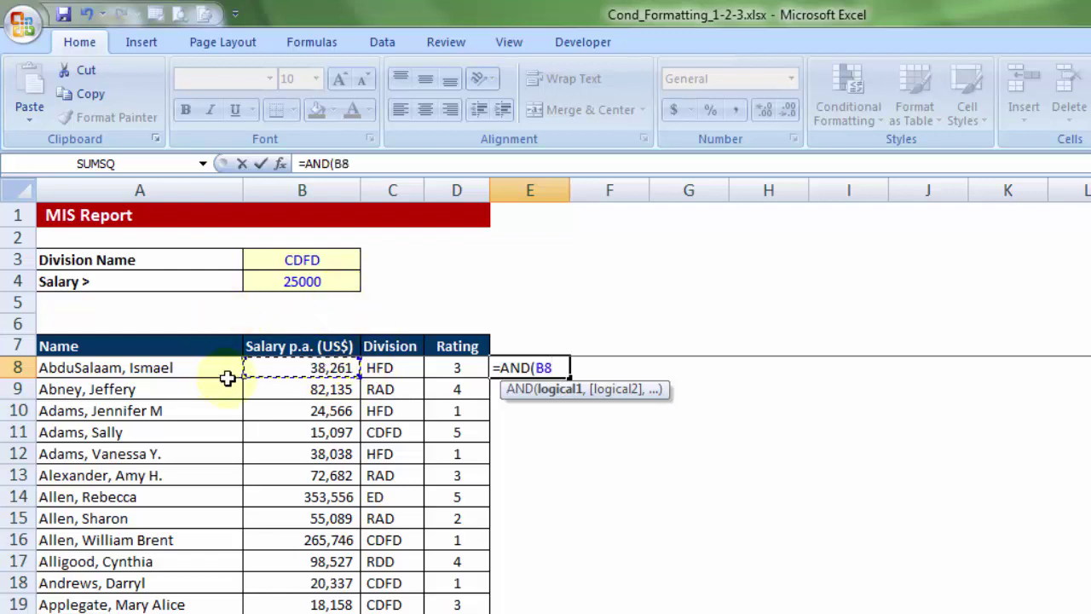
type(">")
left_click(293, 281)
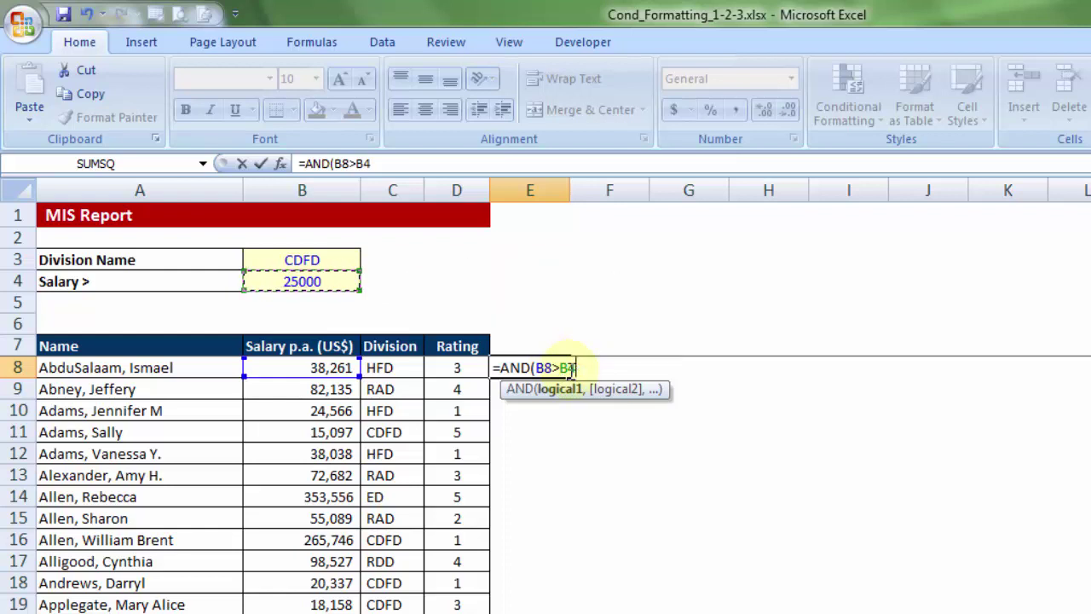
key("F4")
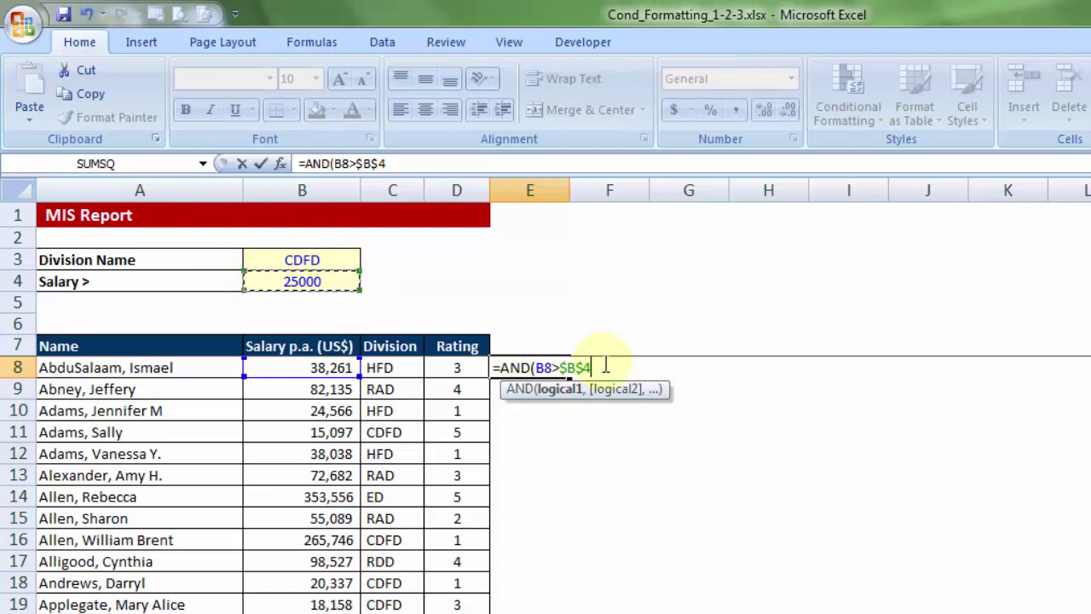
type(",")
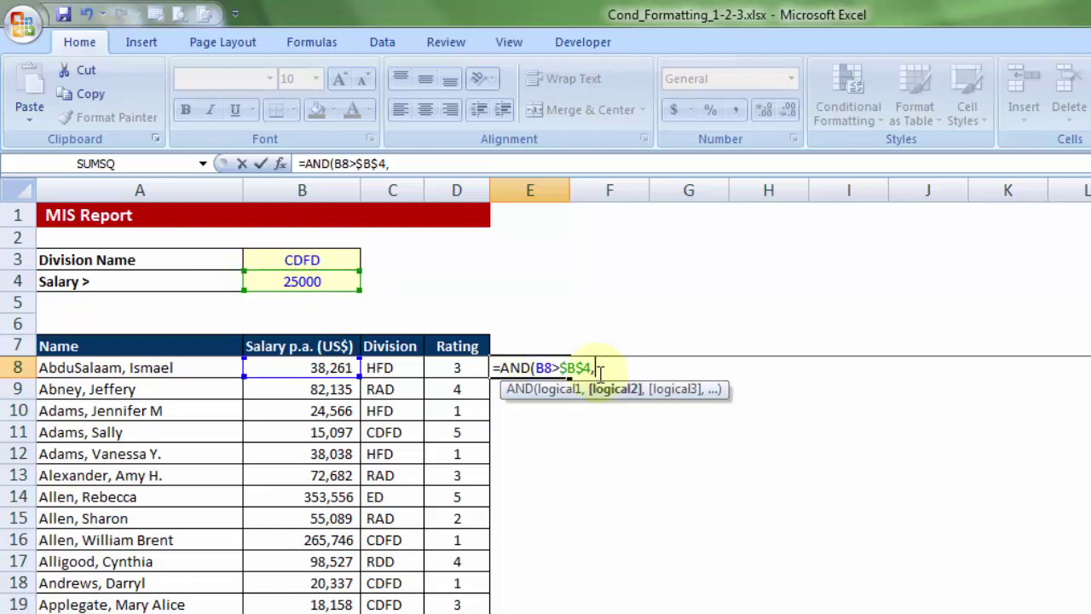
- Add the condition C8=$B$3, close the formula and commit it, showing FALSE
left_click(392, 367)
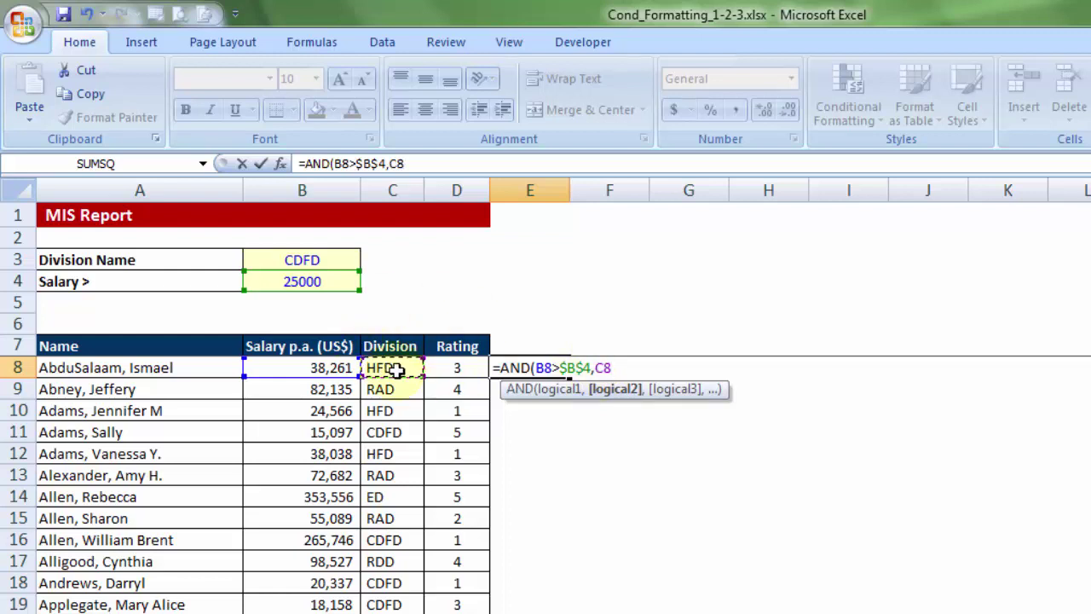
type("=")
left_click(288, 258)
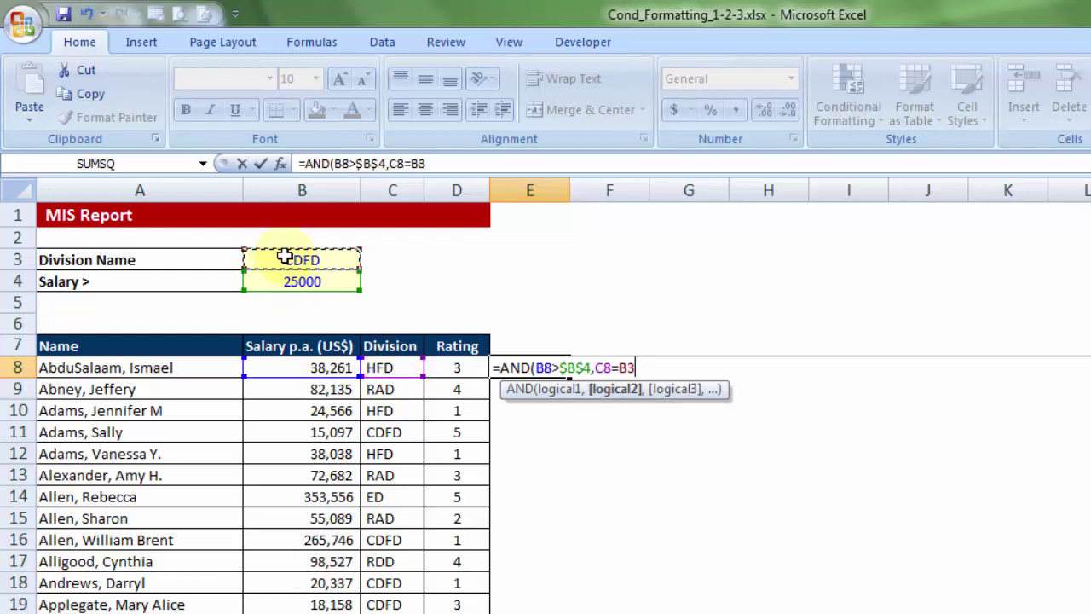
key("F4")
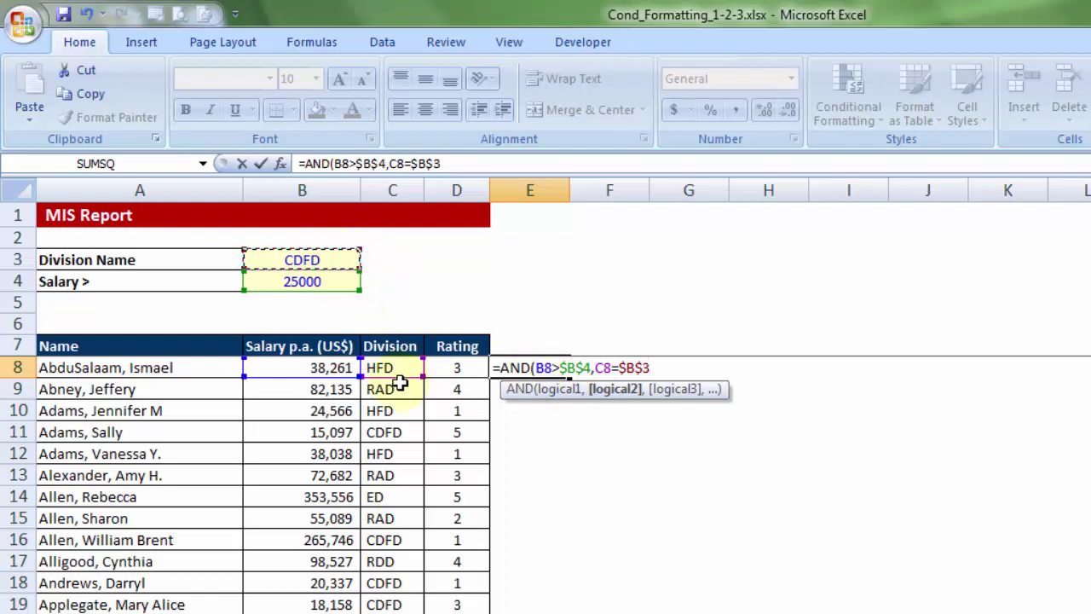
type(")")
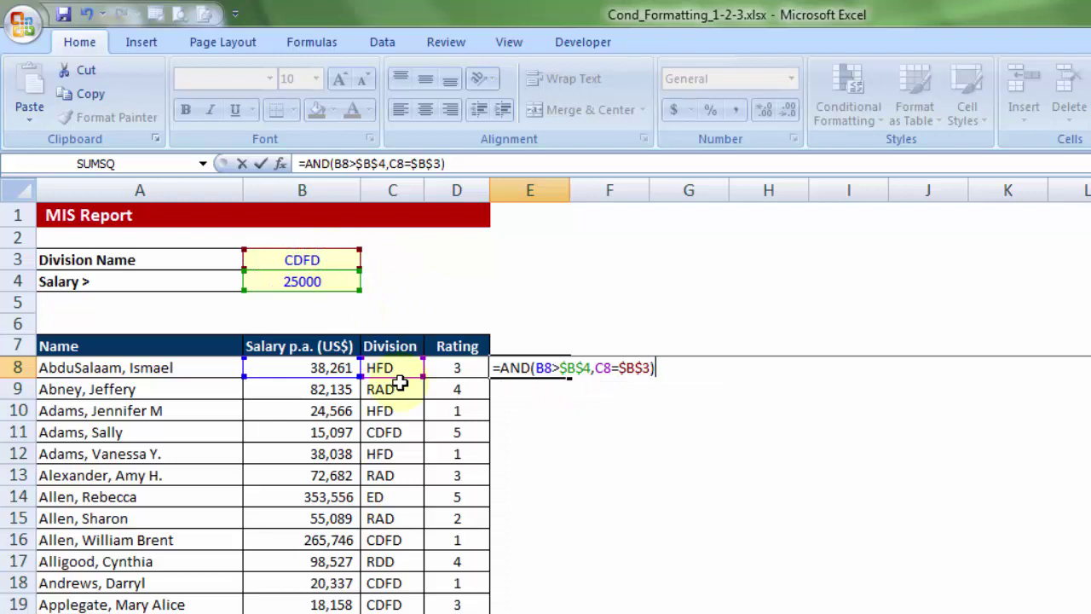
key("Return")
left_click(558, 368)
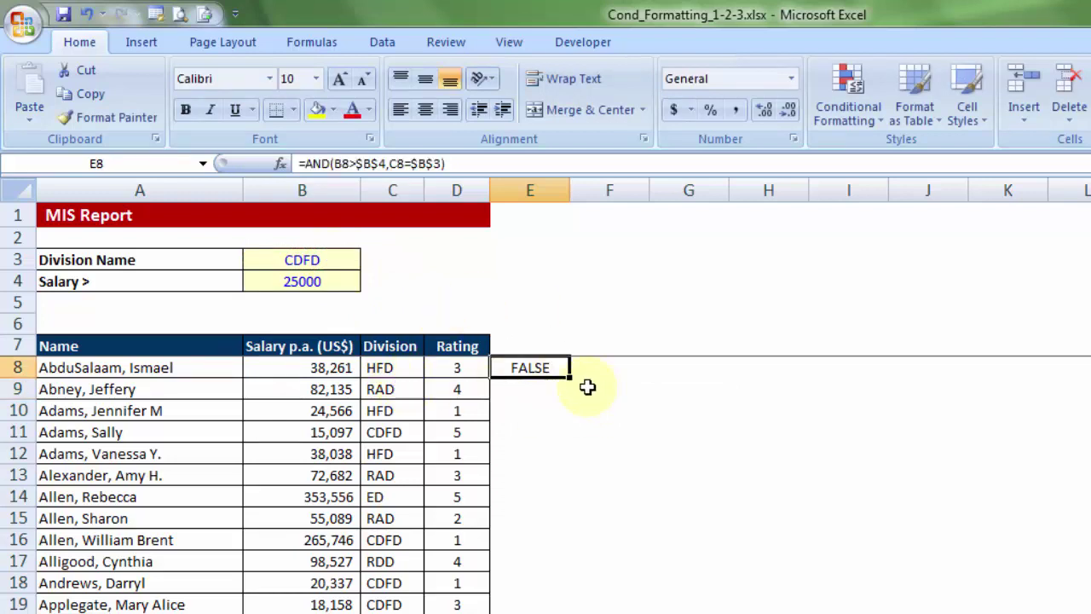
- Change C8 to CDFD to see E8 turn TRUE, then undo back to HFD
left_click(411, 368)
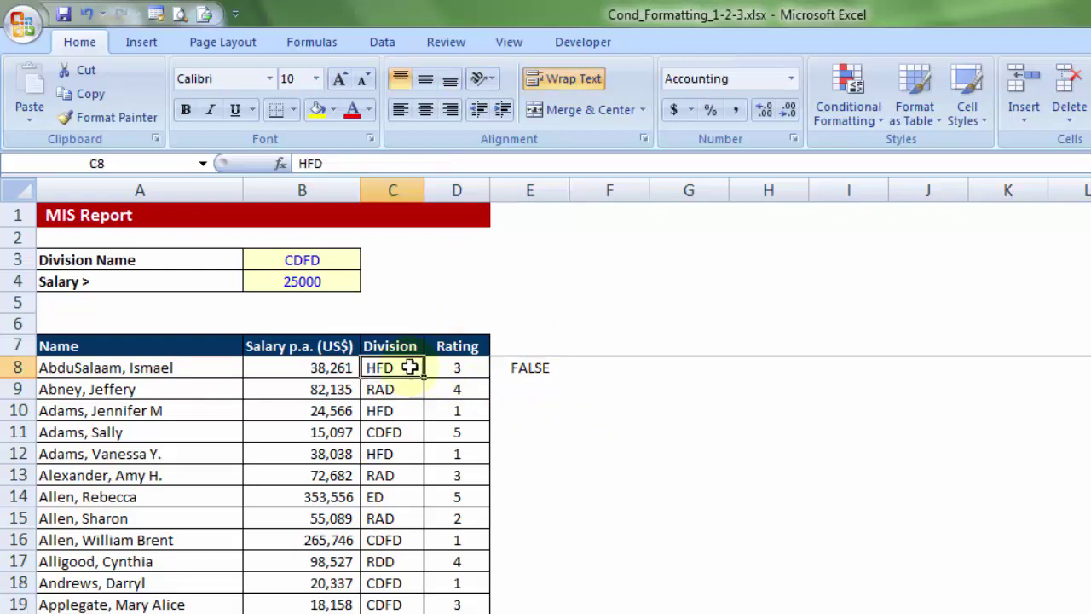
left_click(315, 367)
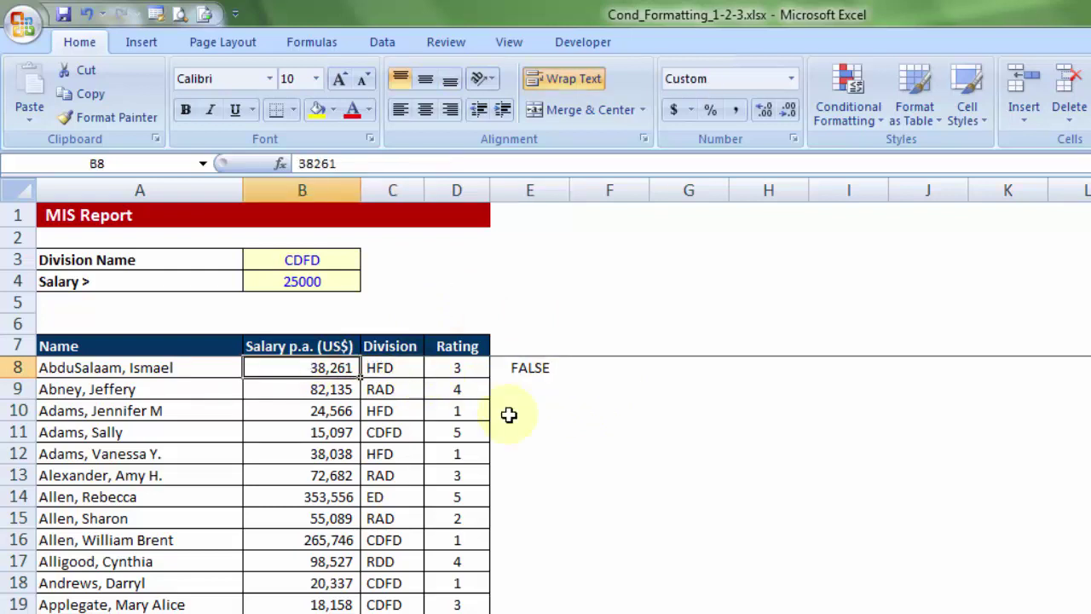
key("Right")
type("CD")
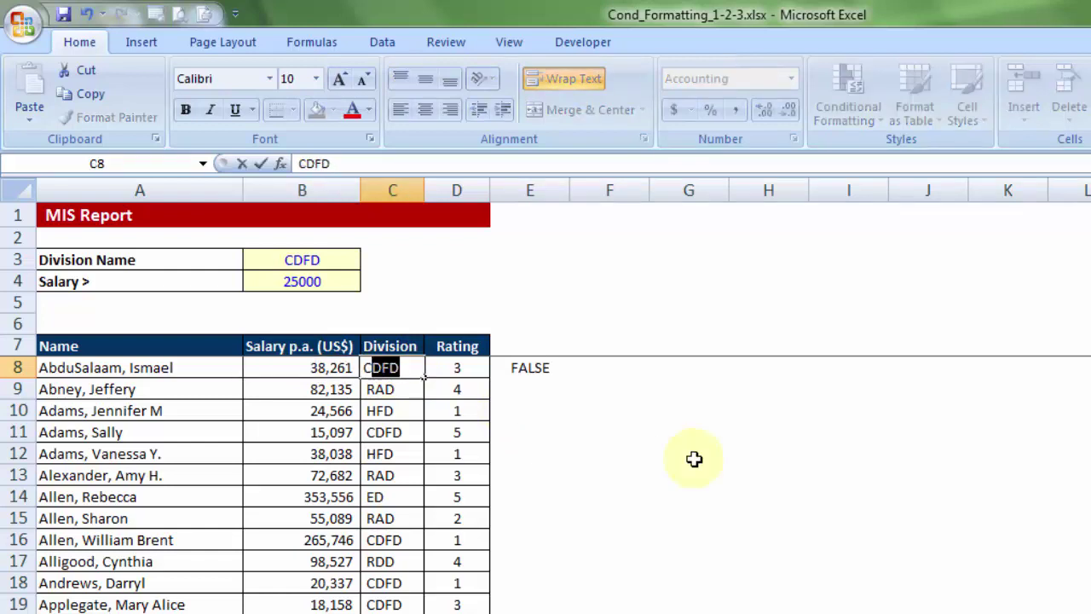
type("FD")
key("Tab")
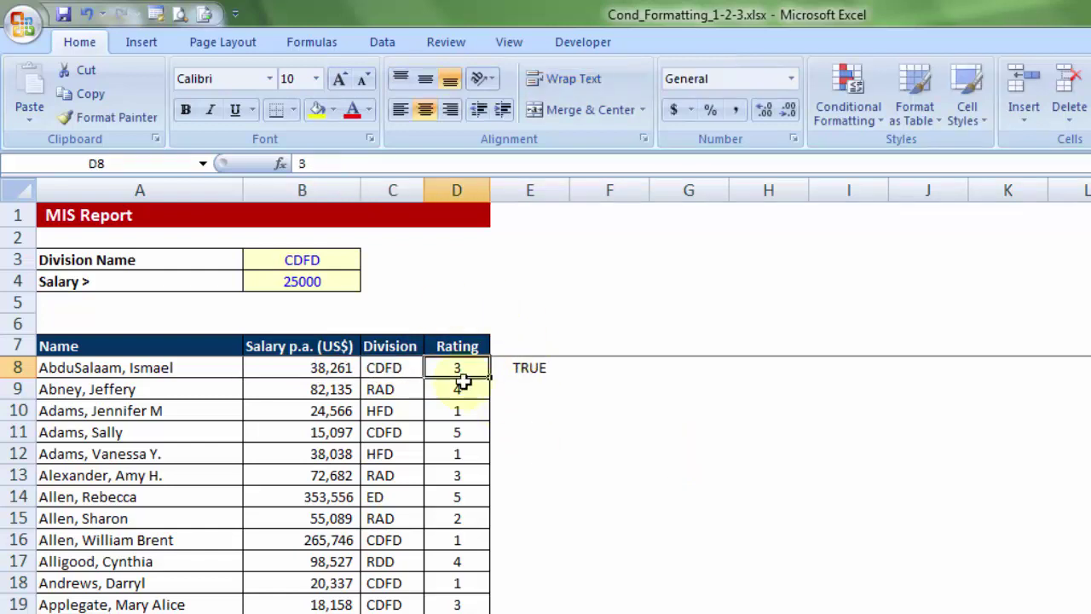
key("ctrl+z")
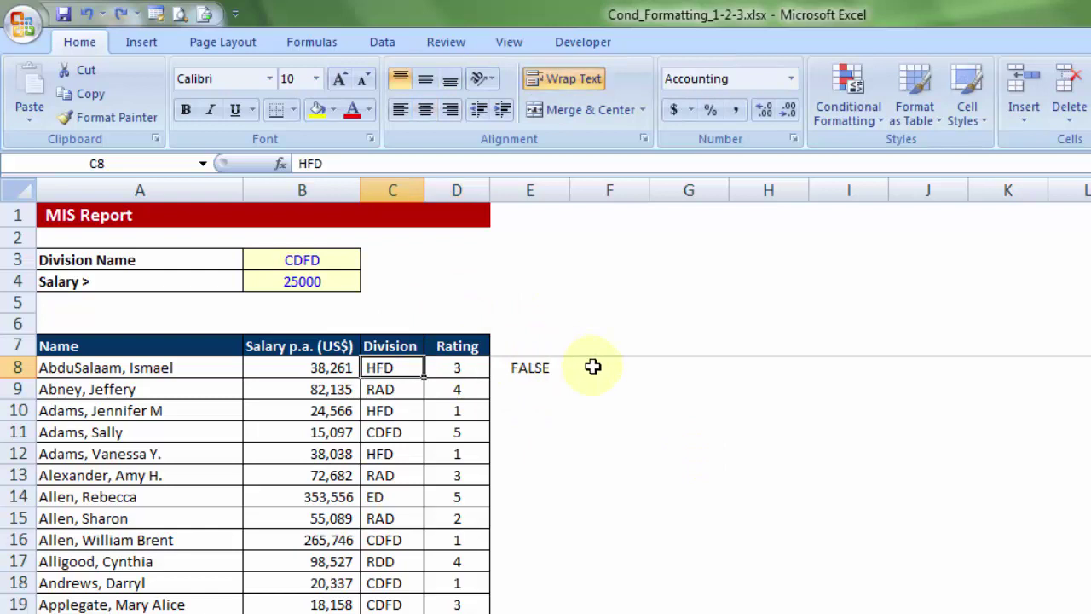
- Delete the test AND formula from E8
double_click(542, 366)
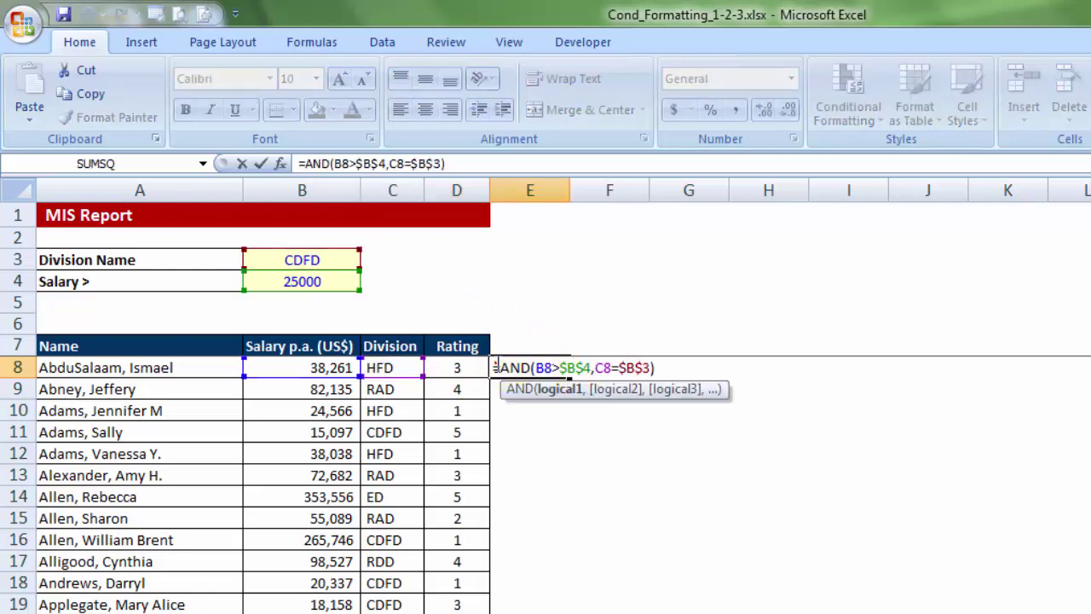
left_click_drag(493, 368, 717, 365)
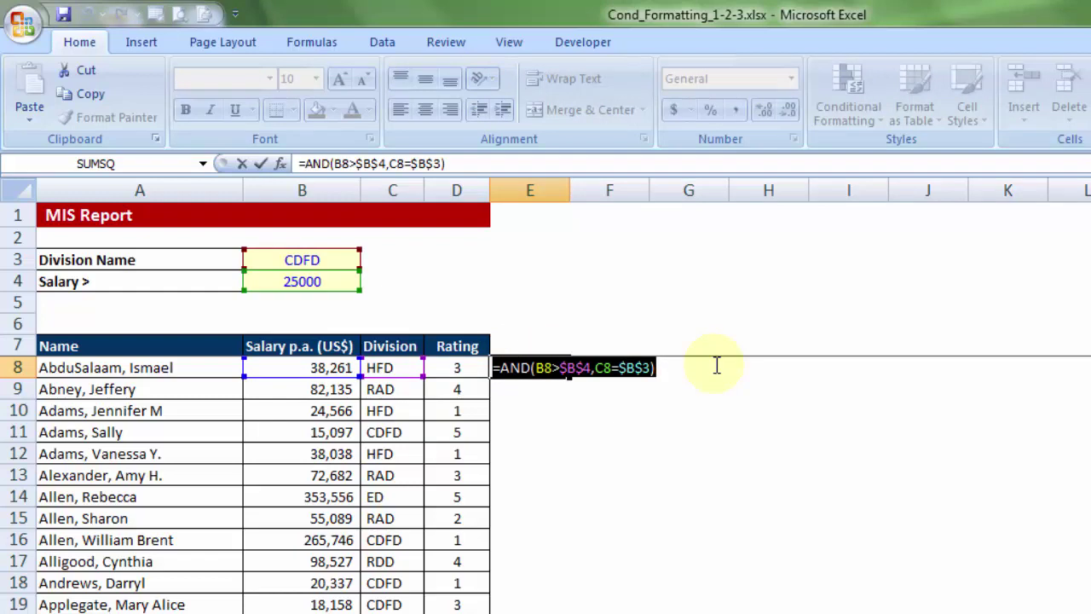
key("Escape")
key("Delete")
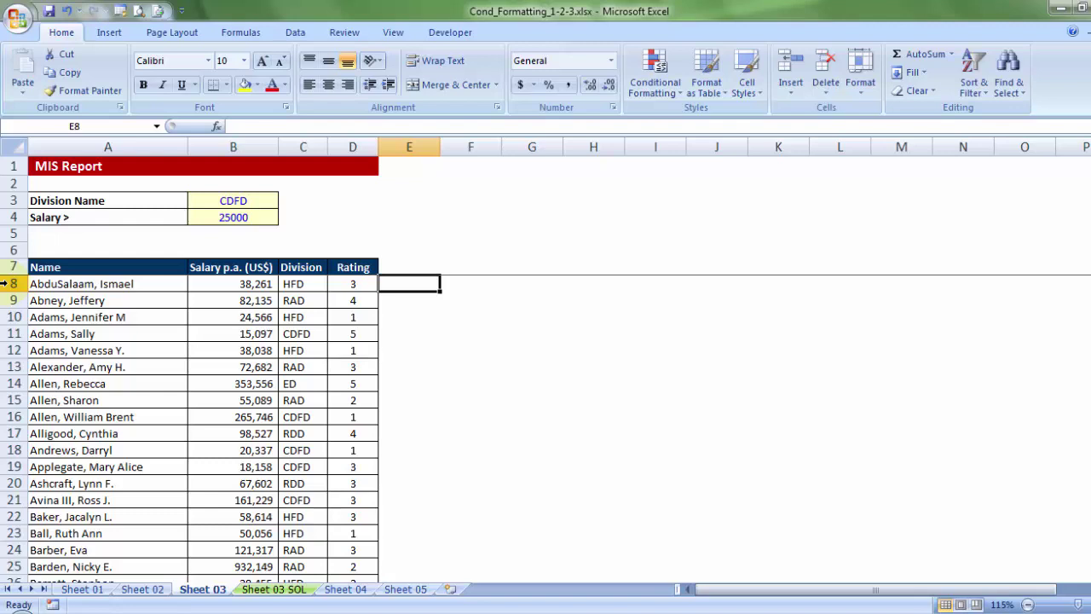
- Select employee data rows 8 through 424
left_click(4, 284)
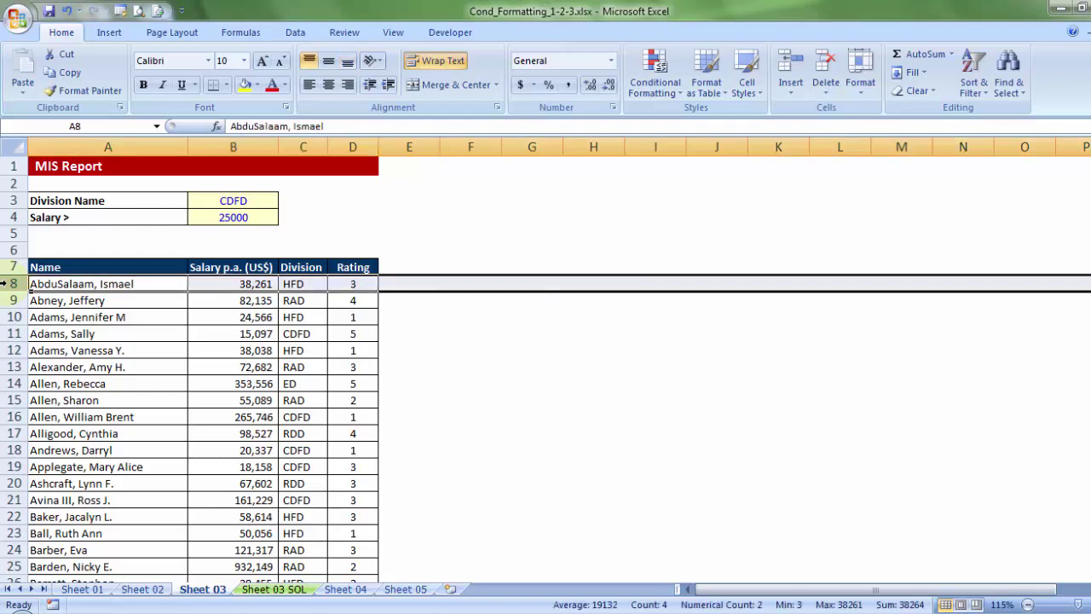
key("ctrl+shift+Down")
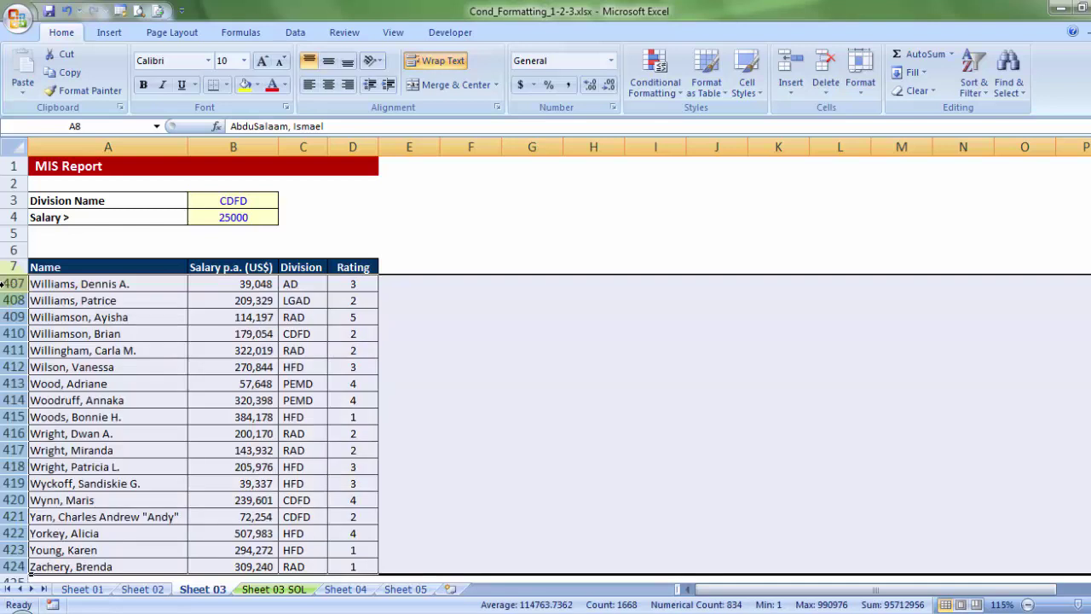
scroll(321, 334, "down", 2)
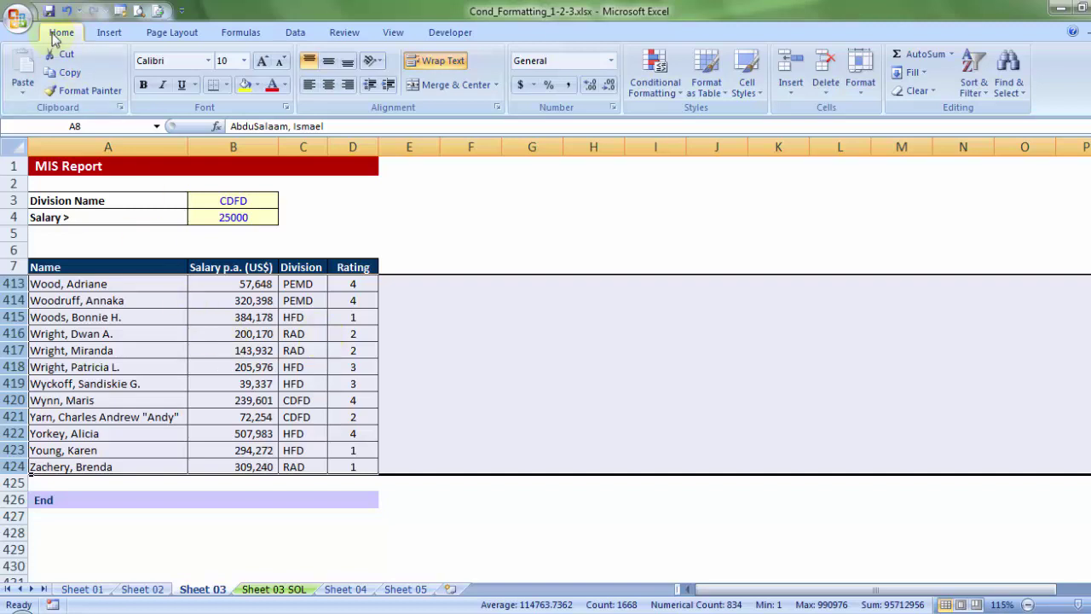
- Create a New Rule in Conditional Formatting using 'Use a formula to determine which cells to format'
left_click(644, 89)
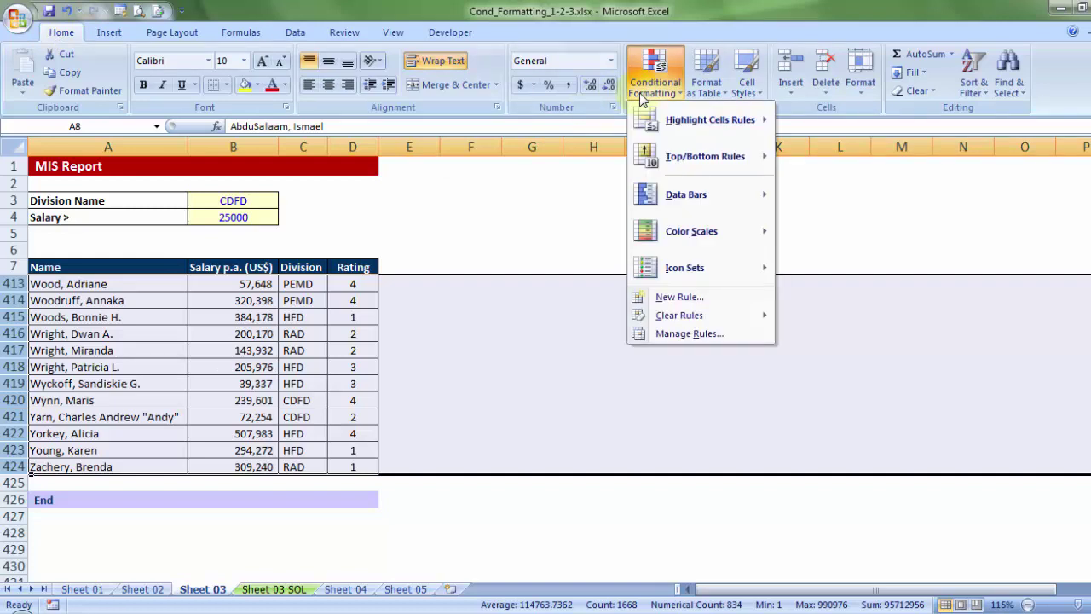
left_click(676, 297)
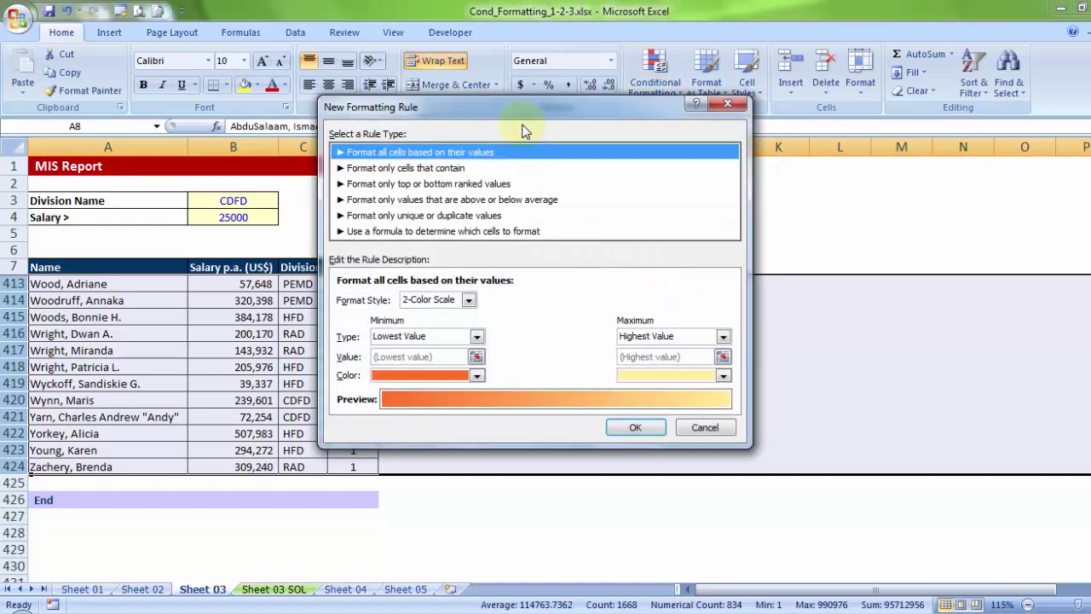
left_click_drag(518, 123, 298, 151)
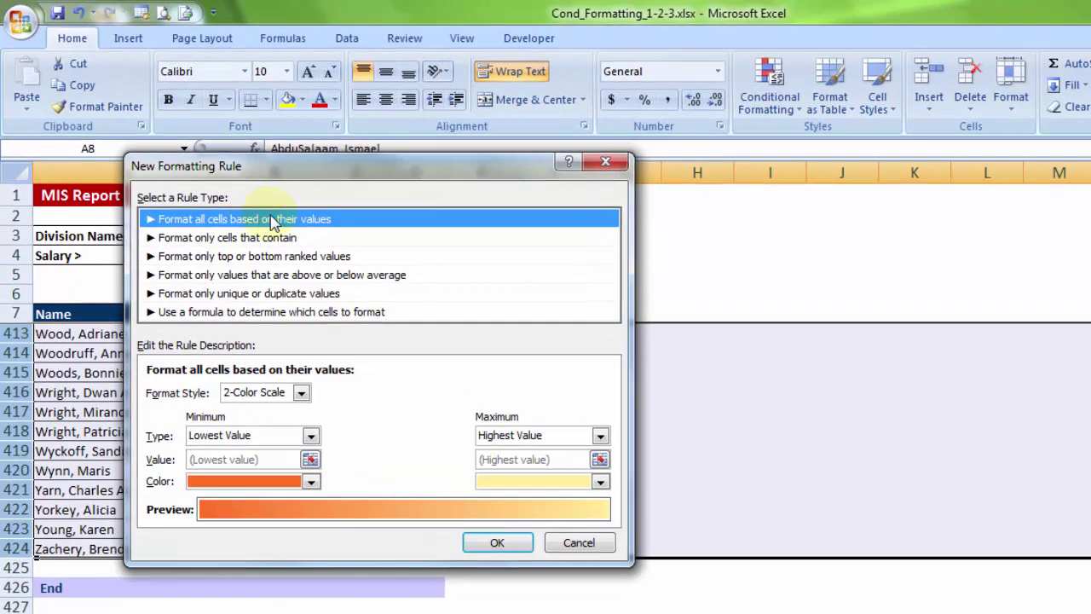
left_click(284, 242)
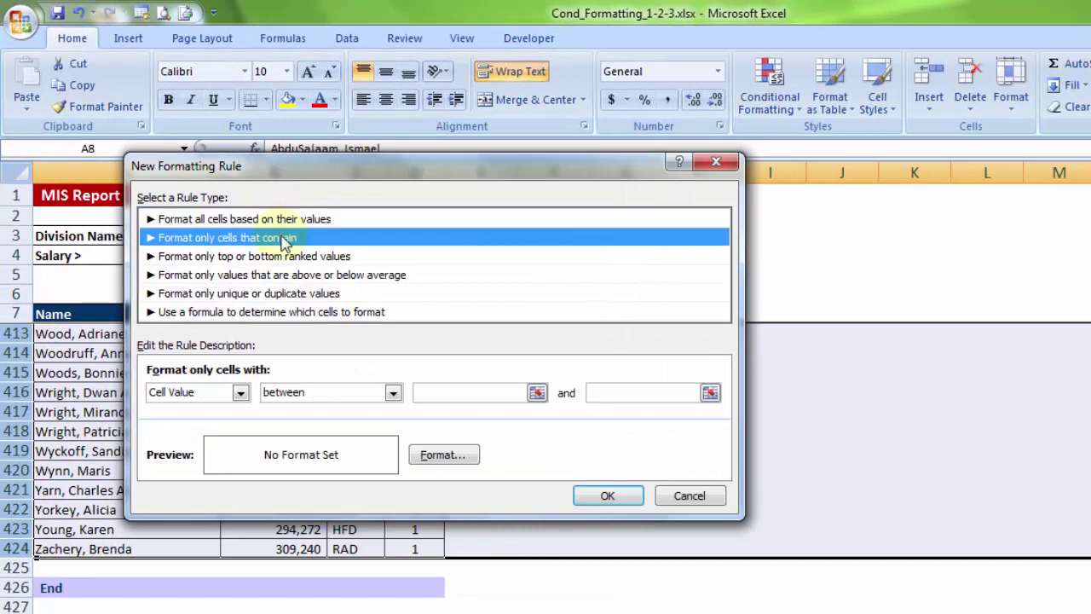
left_click(240, 392)
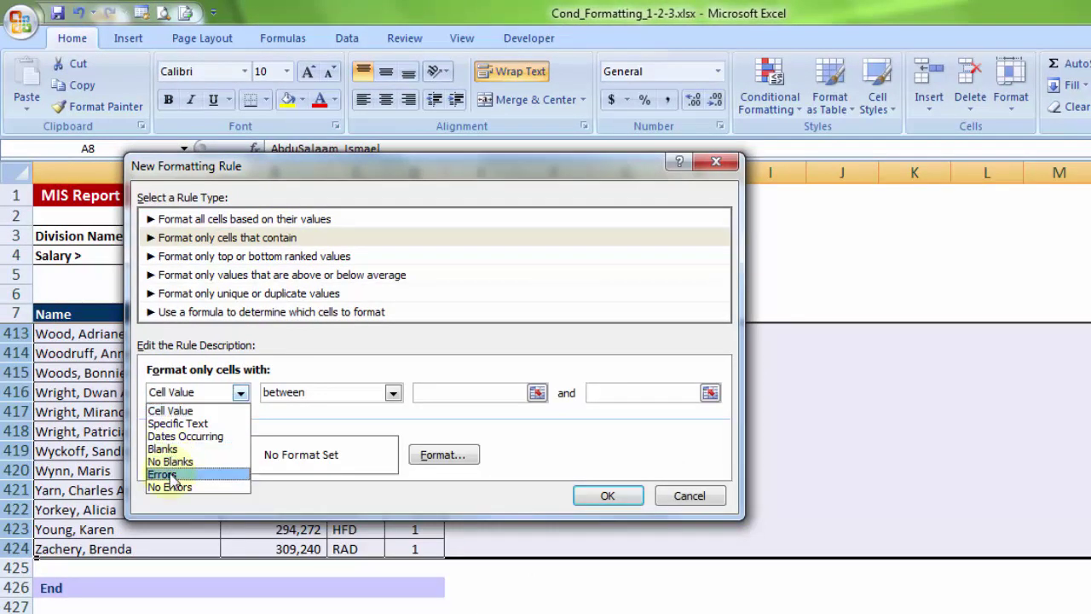
left_click(169, 412)
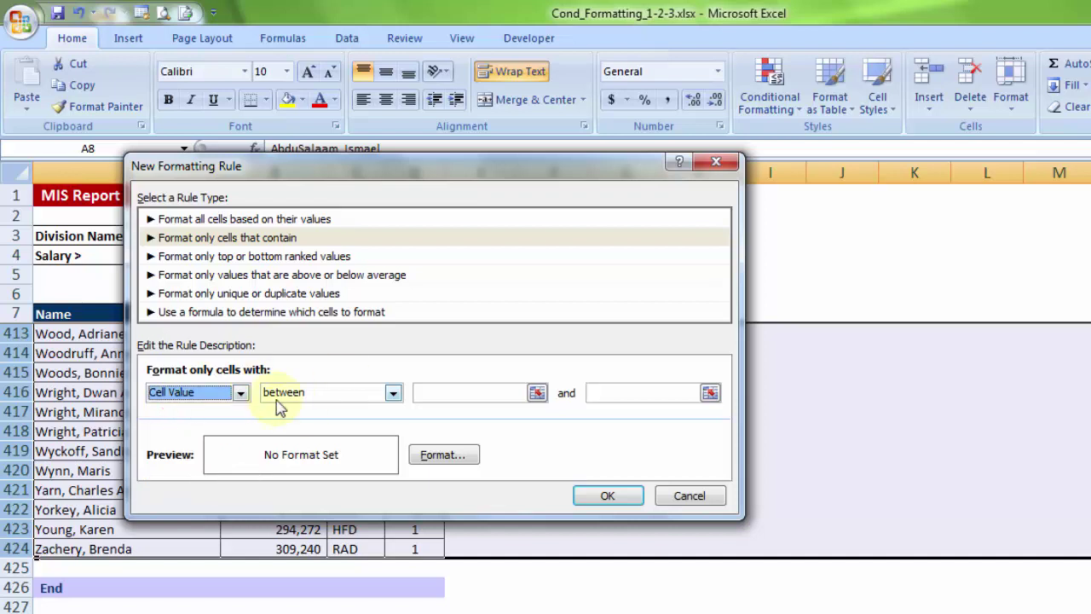
left_click(282, 295)
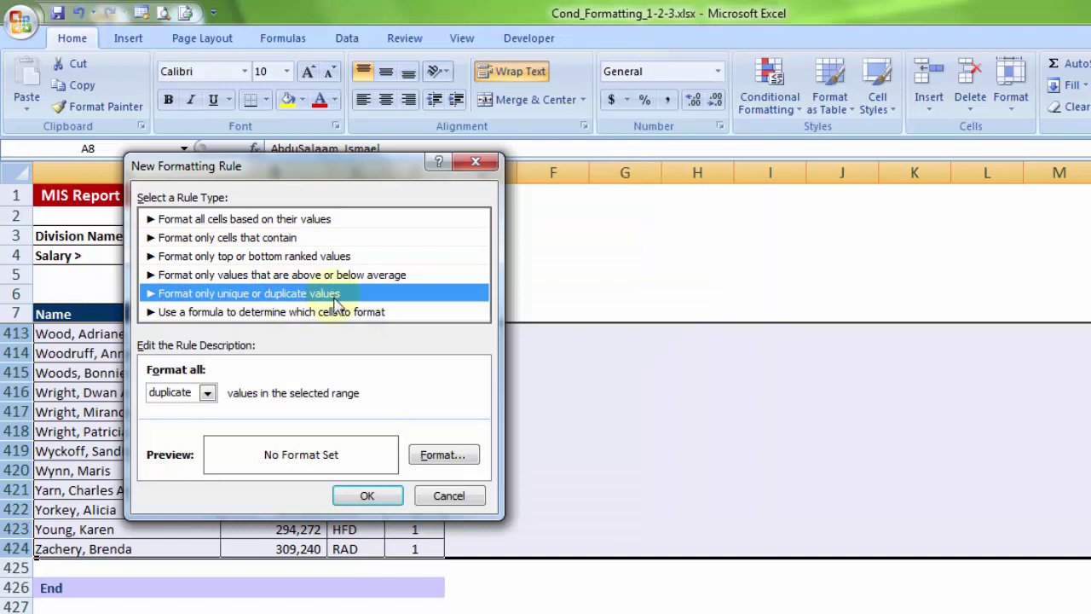
left_click(232, 313)
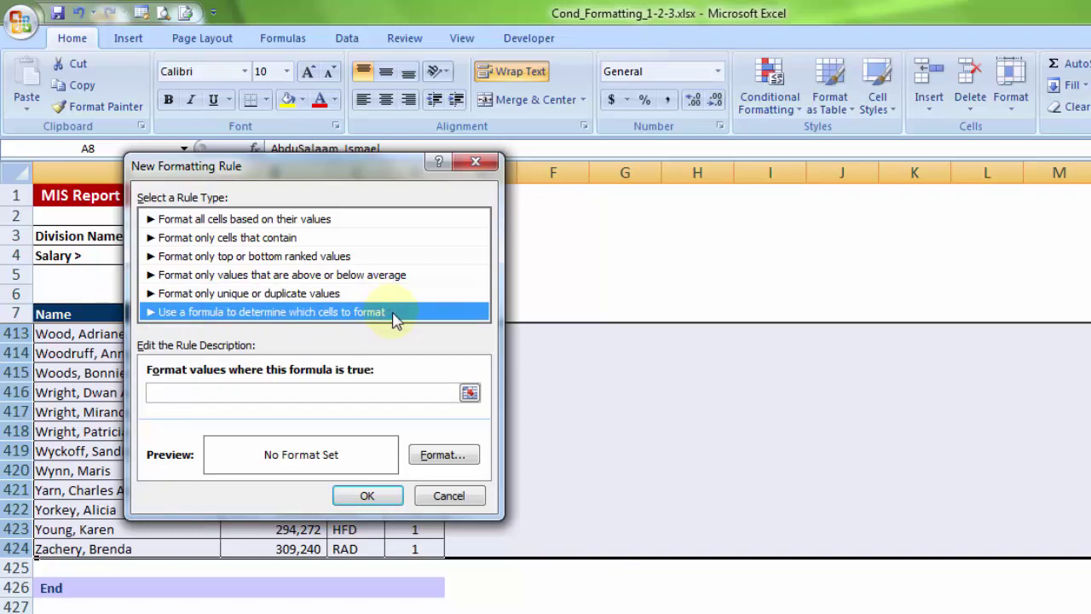
- Start typing =AND in the rule's formula box, with the dialog moved to reveal columns B and C
left_click(184, 394)
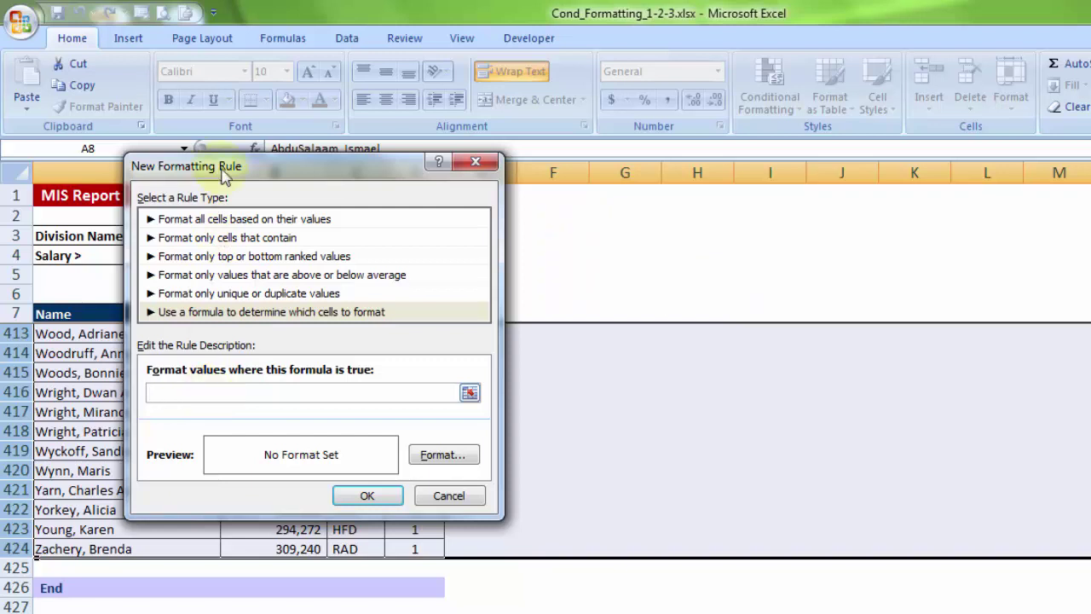
left_click_drag(226, 175, 566, 142)
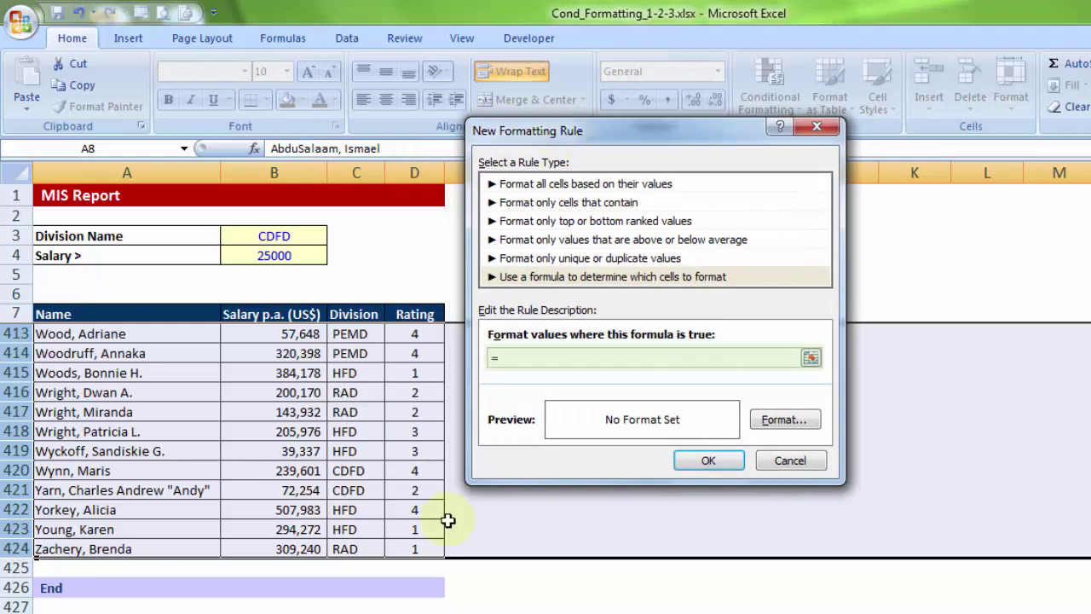
type("AND(")
- Insert the $C8 division reference into the rule's AND formula
scroll(238, 460, "up", 20)
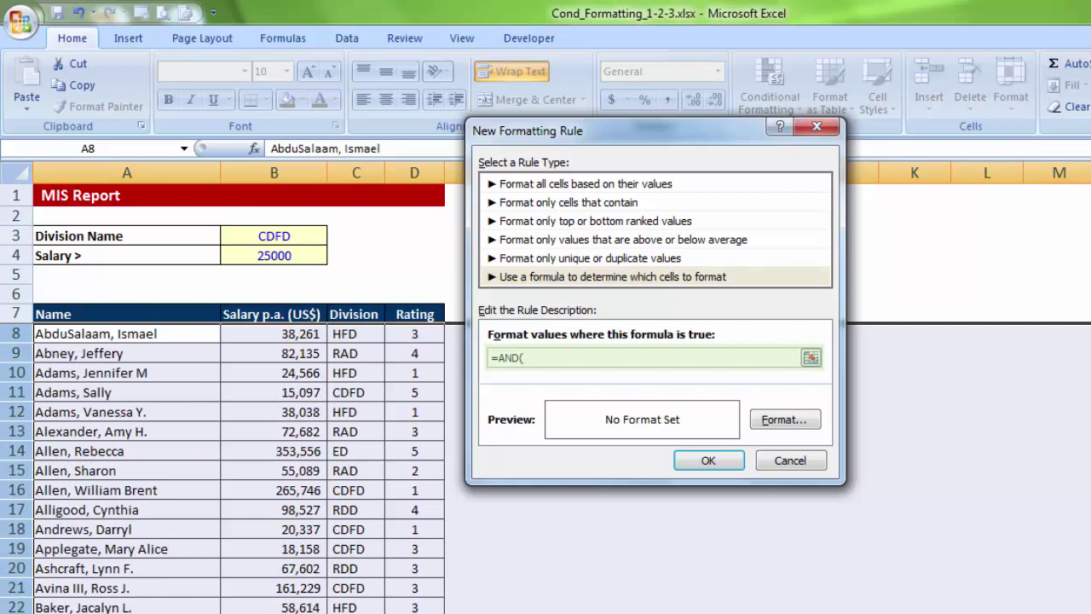
left_click(352, 335)
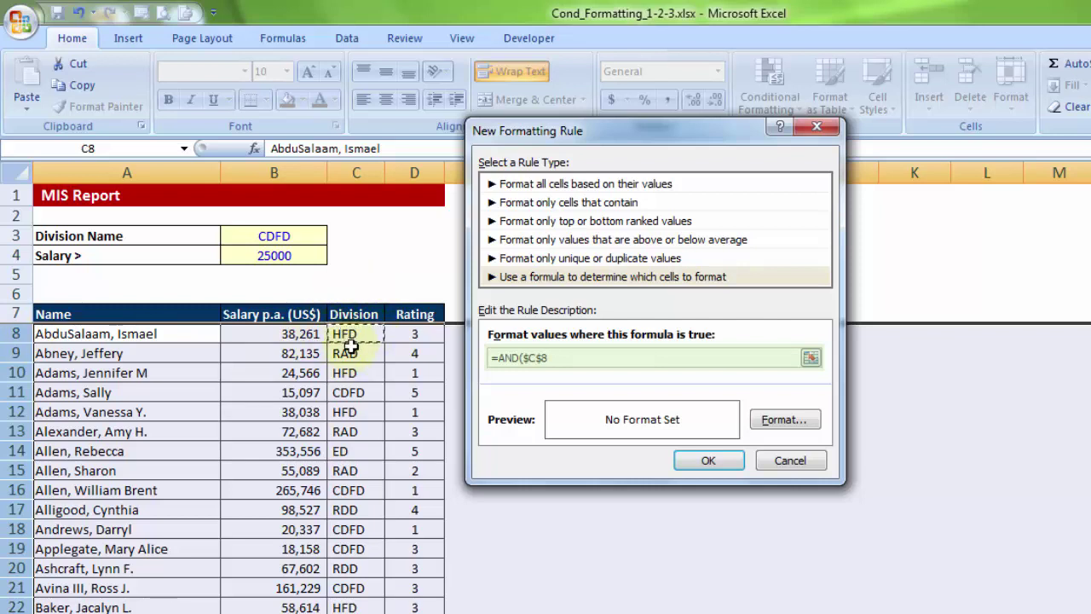
left_click(351, 357)
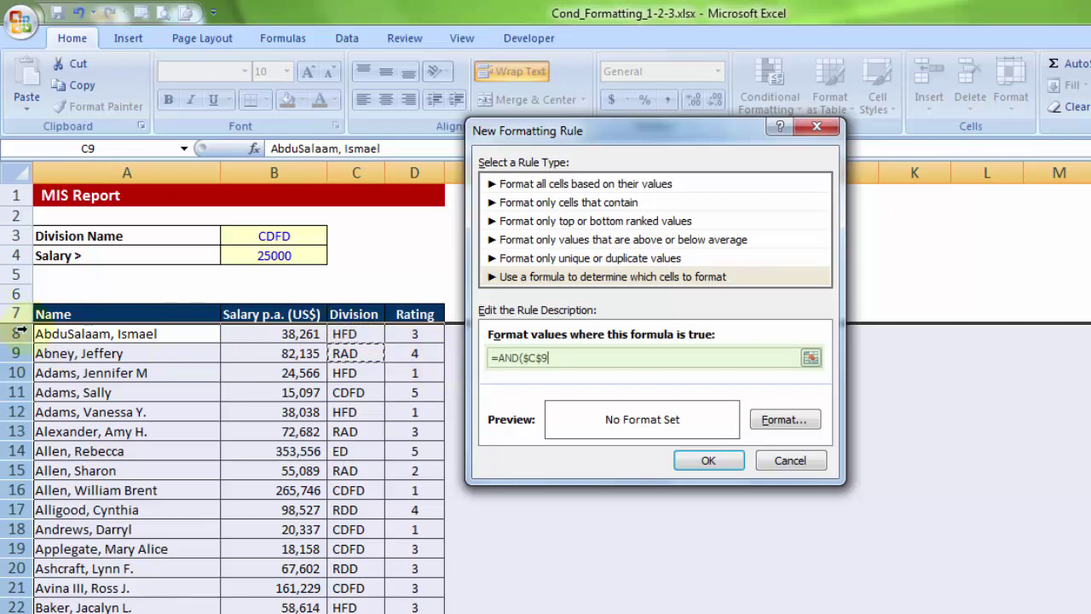
left_click(375, 335)
left_click(545, 358)
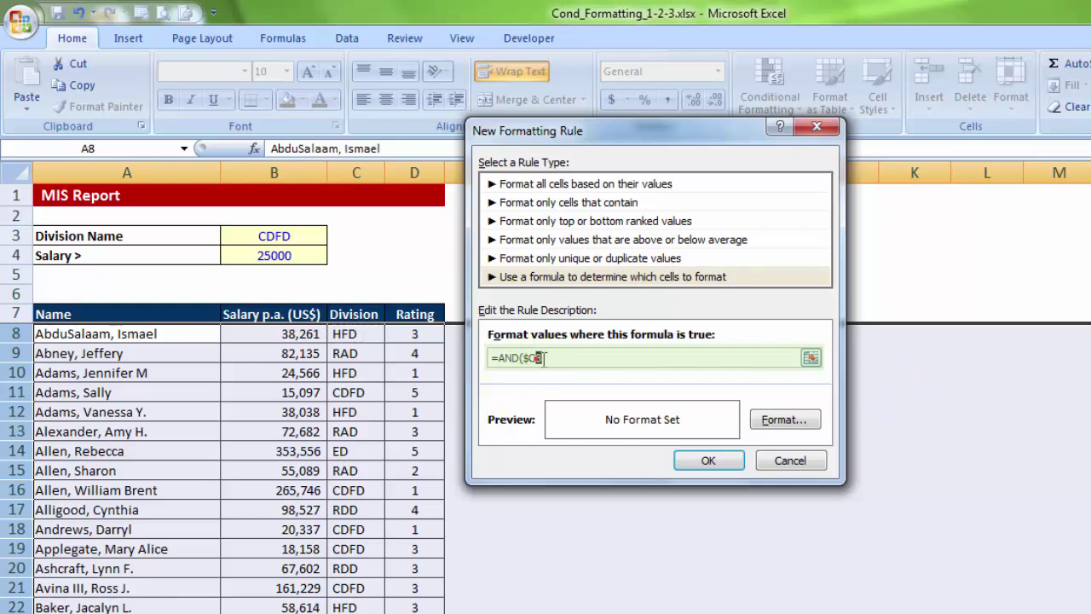
left_click(541, 358)
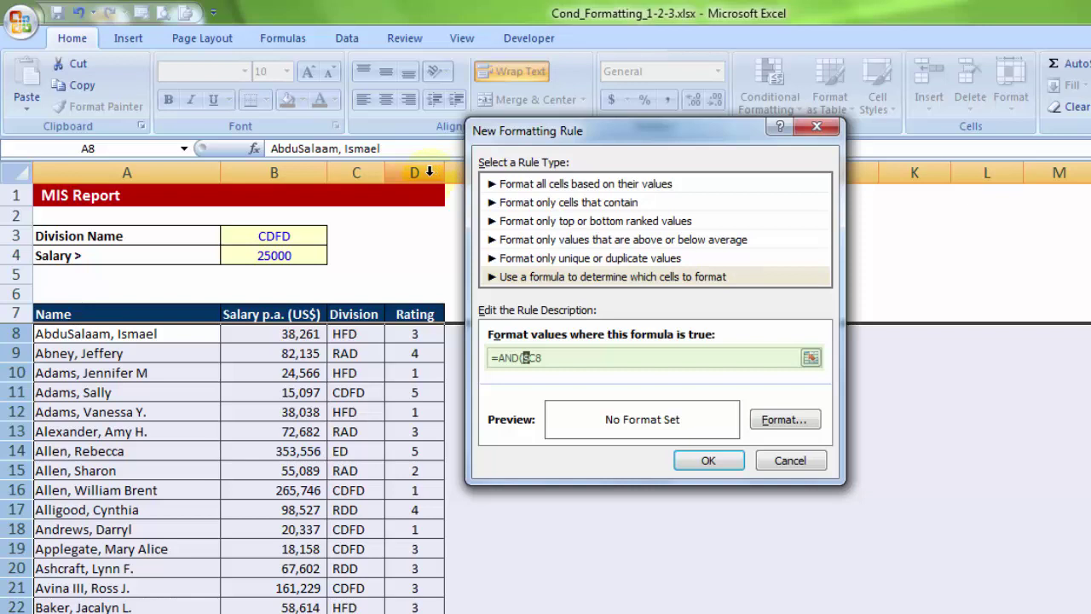
left_click_drag(525, 358, 545, 357)
left_click(545, 357)
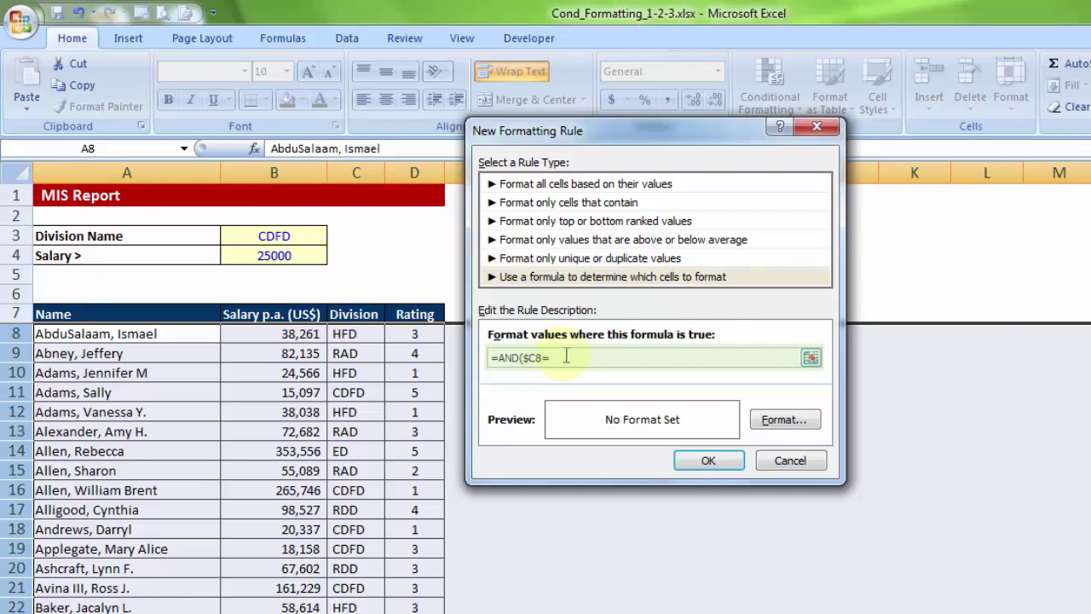
- Compare it to the division name so the formula reads =AND($C8=$B$3
type("=")
left_click(265, 236)
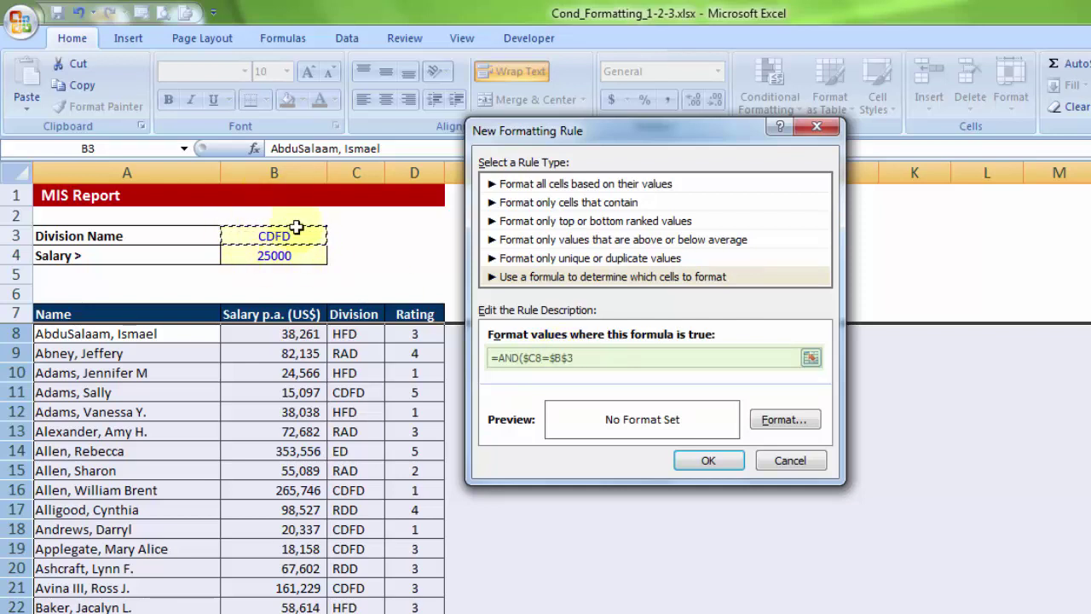
left_click_drag(549, 358, 579, 359)
left_click(583, 358)
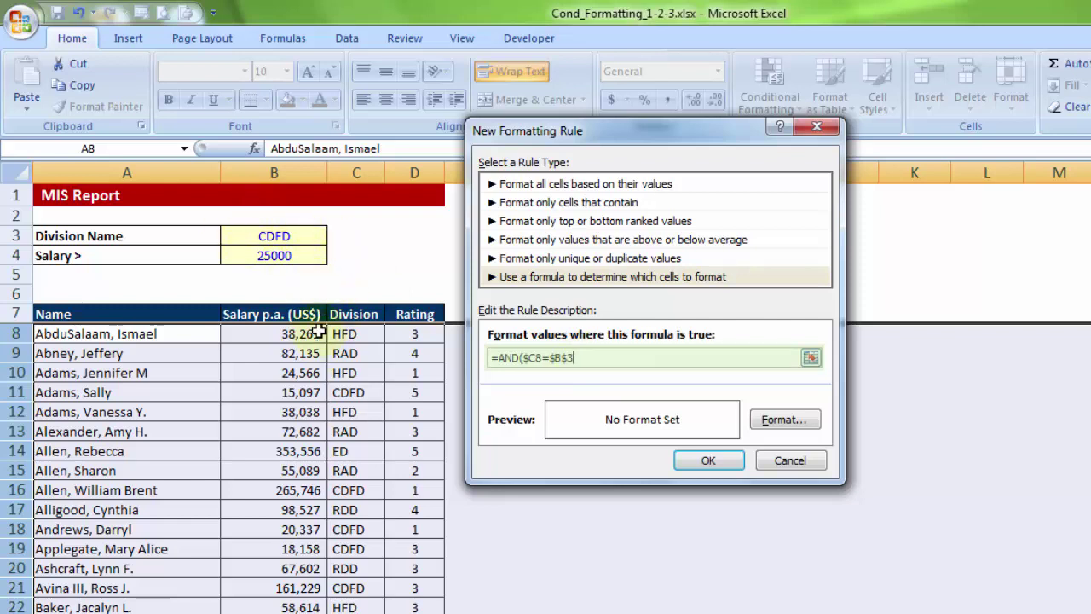
- Start the second AND condition with the column-locked salary reference $B8
left_click(596, 357)
left_click(269, 334)
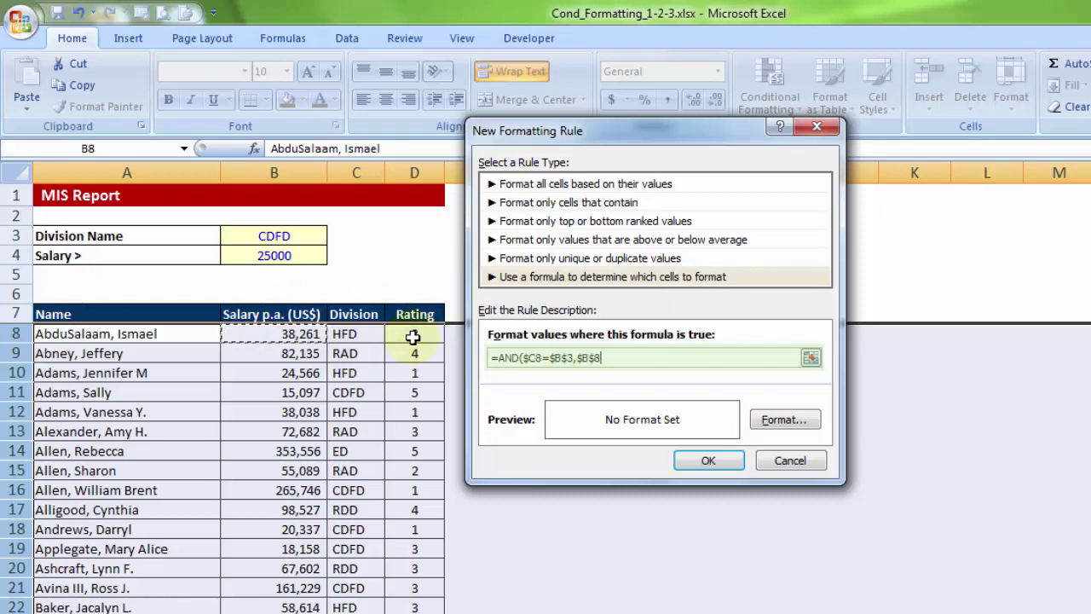
left_click(604, 359)
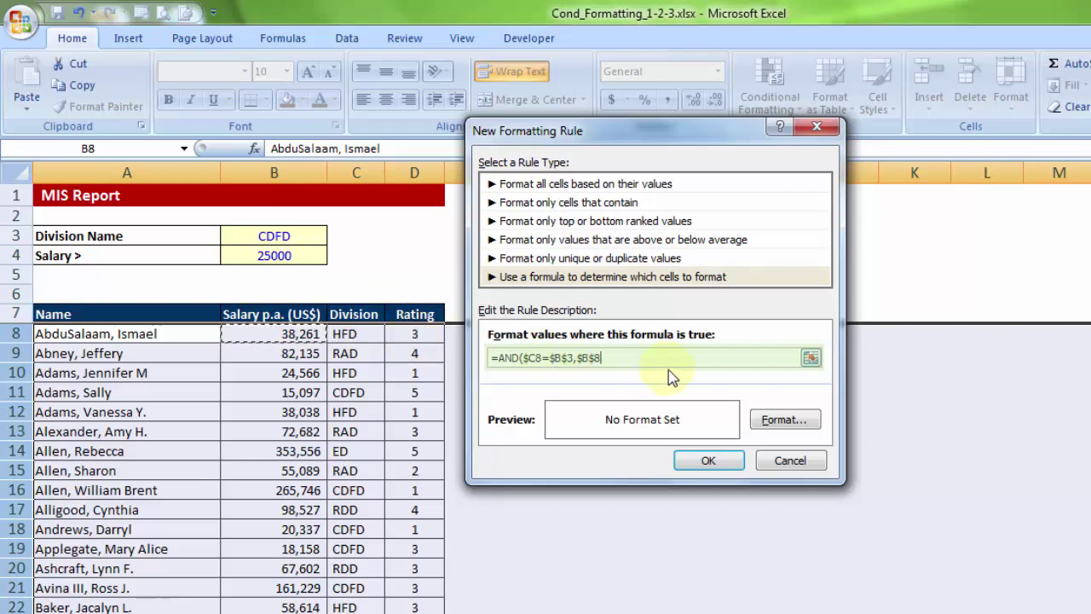
key("F4")
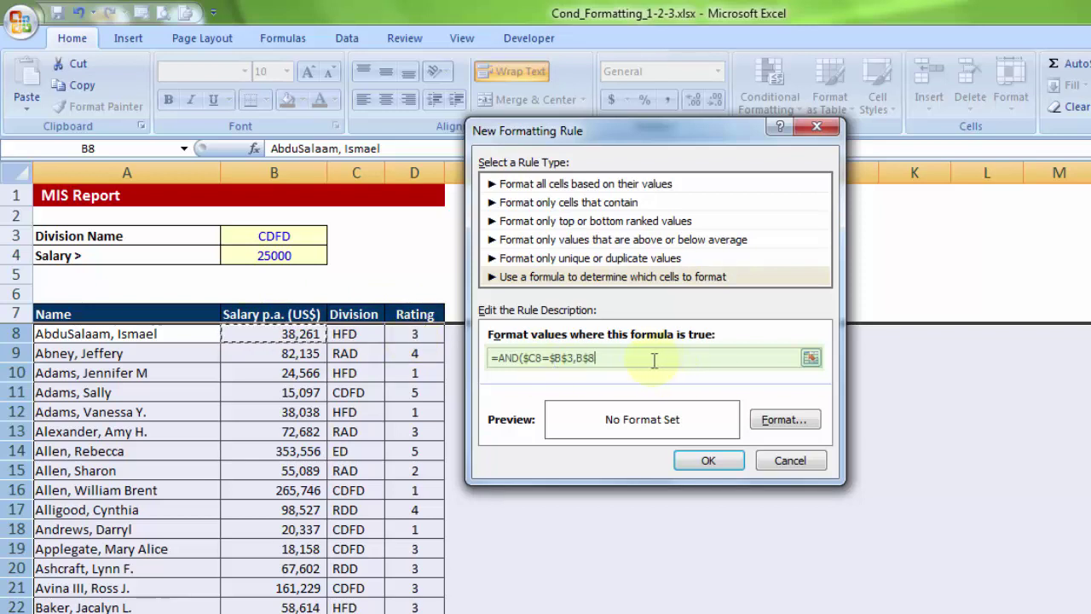
key("F4")
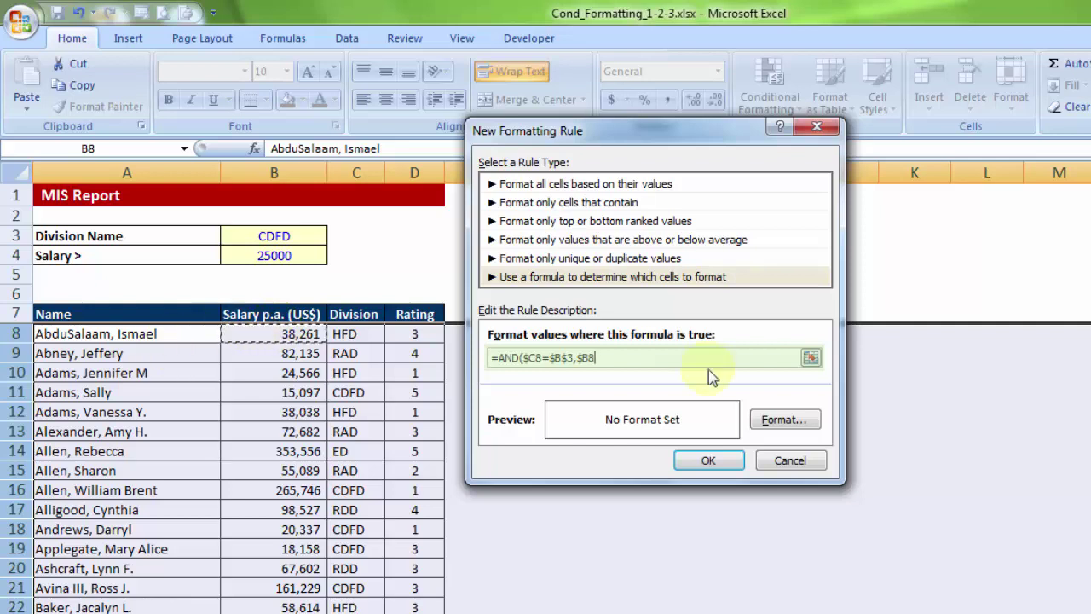
- Complete the condition as $B8>$B$4 so the formula reads =AND($C8=$B$3,$B8>$B$4)
type(">")
left_click(280, 256)
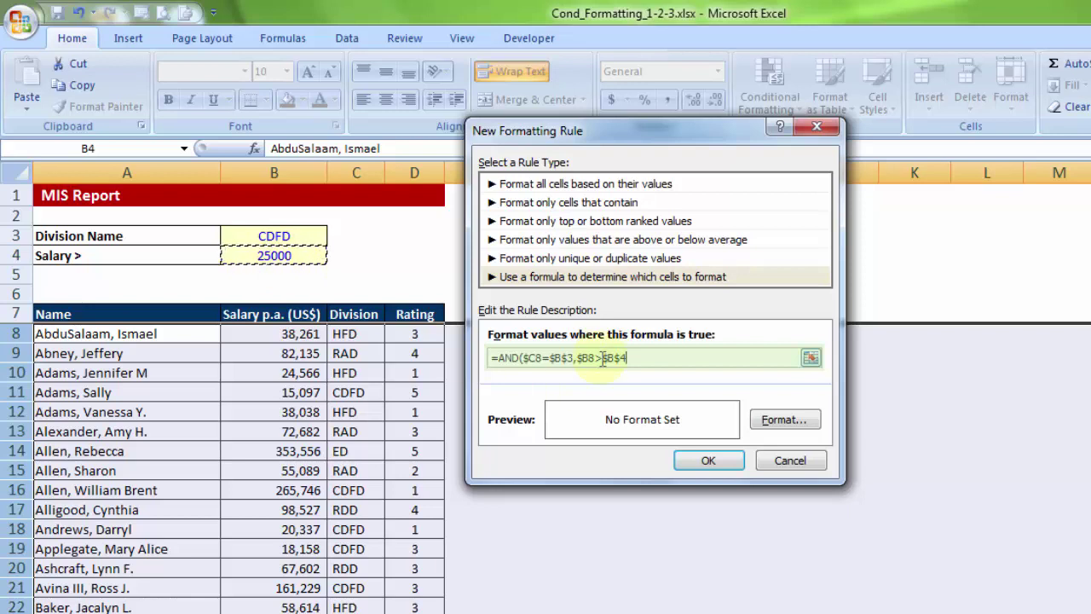
left_click_drag(603, 358, 633, 358)
left_click(632, 358)
left_click_drag(523, 358, 572, 364)
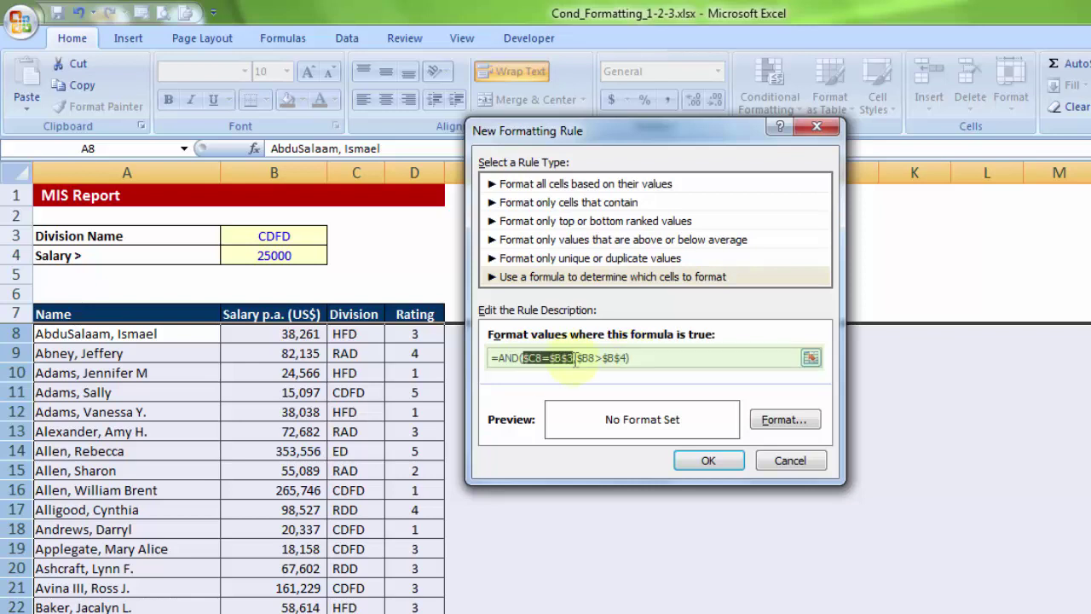
left_click(501, 357)
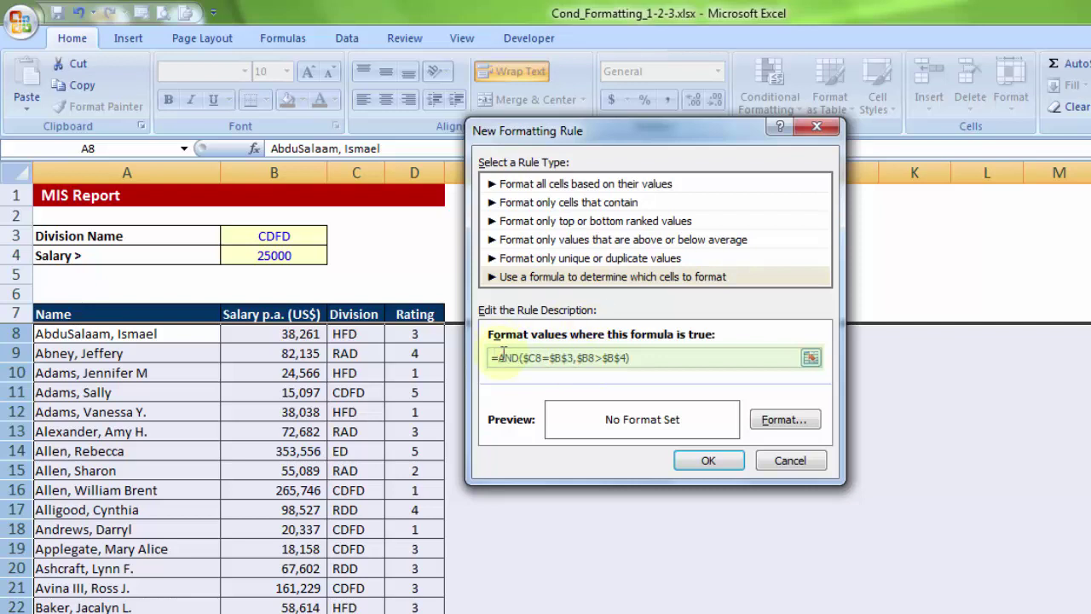
left_click(634, 358, "shift")
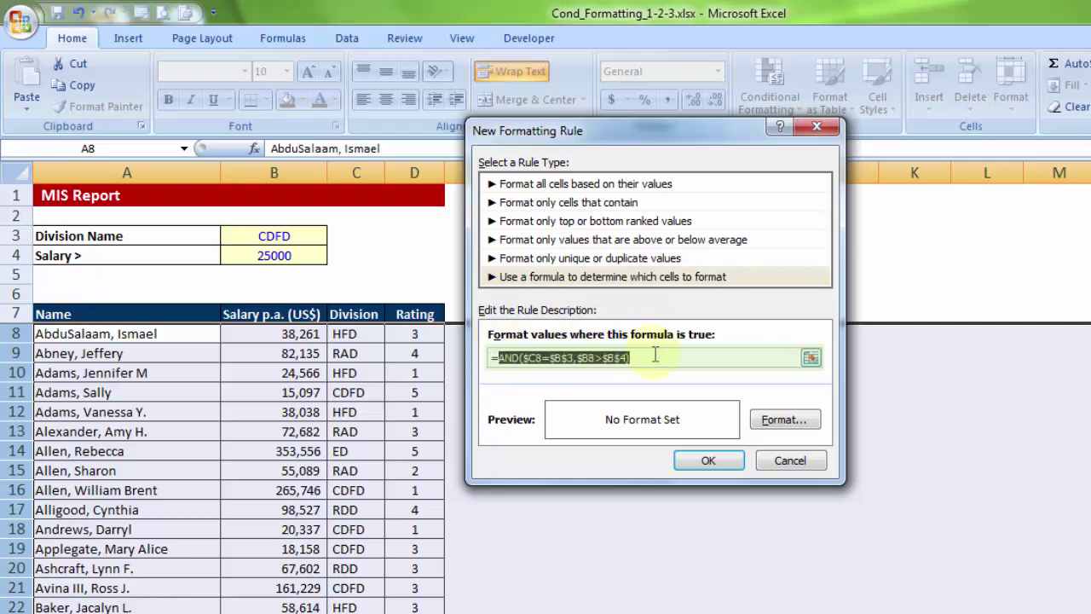
left_click(647, 359)
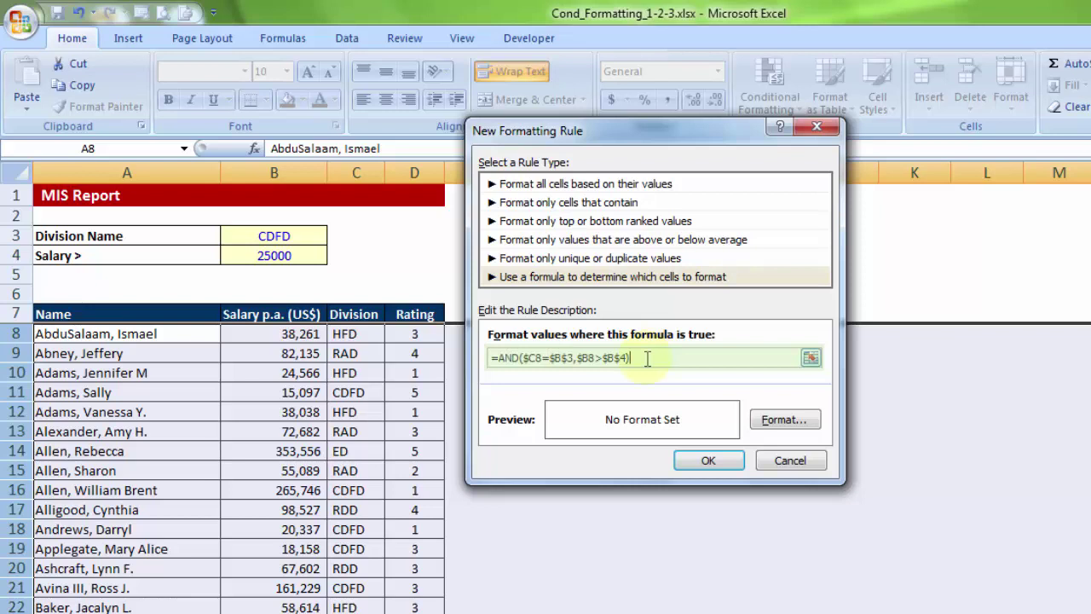
- Give the rule a light blue background fill and apply it to the data
left_click(781, 431)
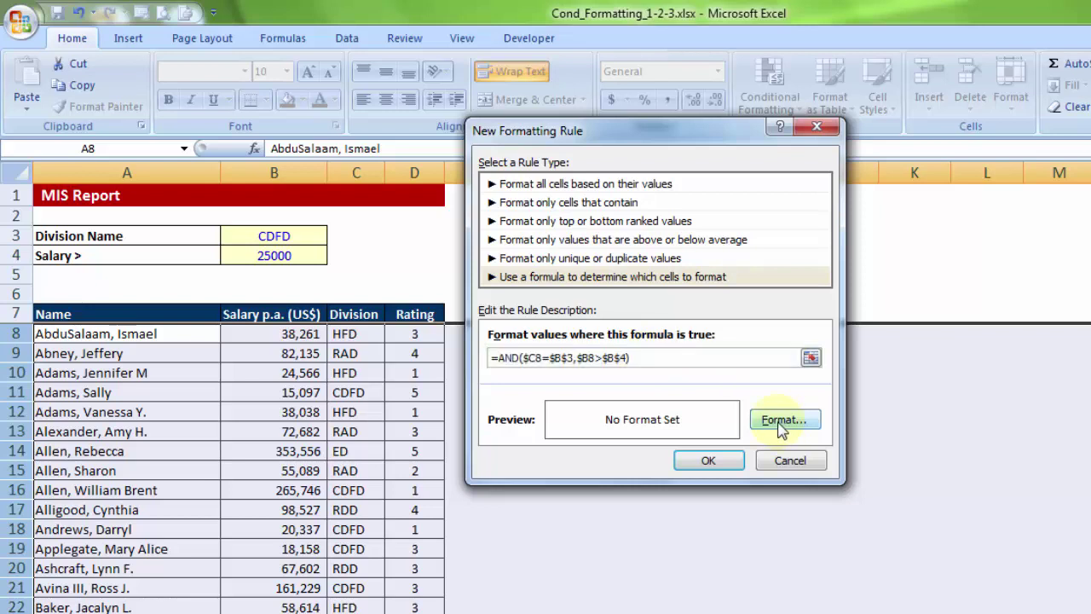
left_click(781, 431)
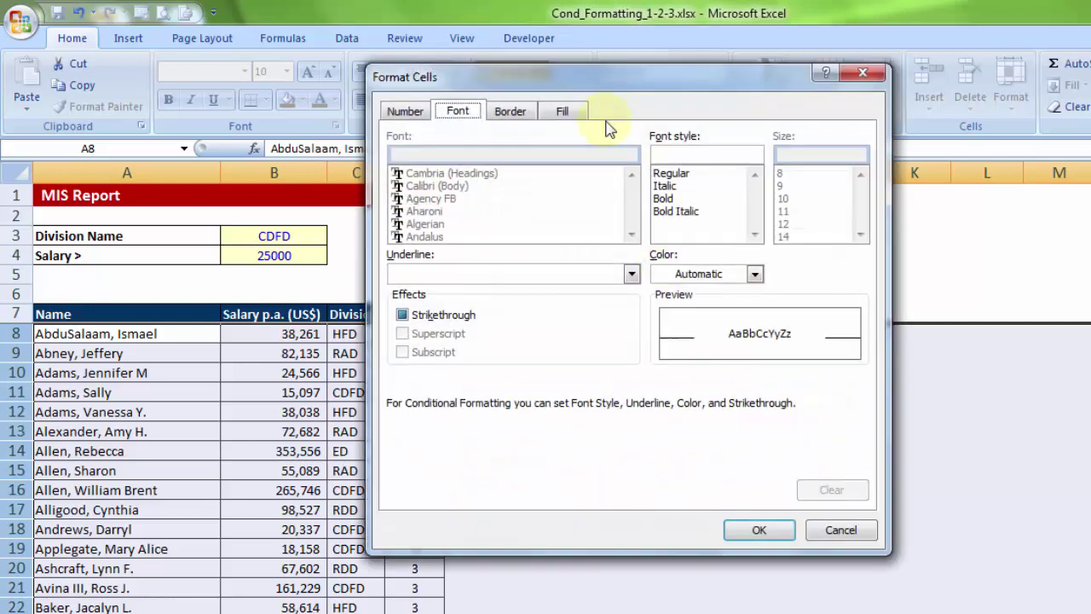
left_click_drag(483, 79, 323, 217)
left_click(326, 193)
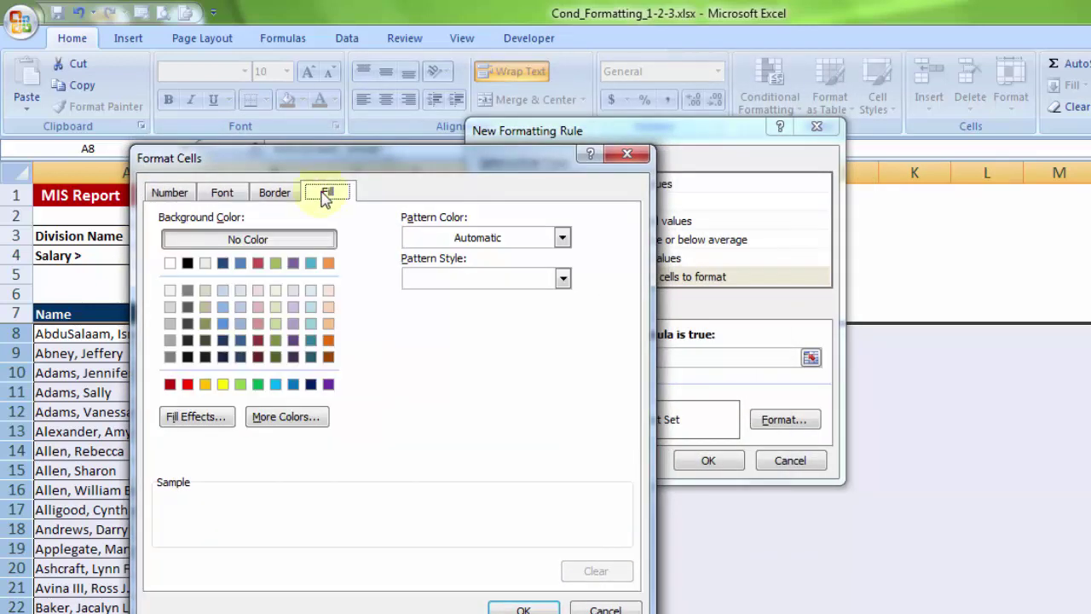
left_click(275, 383)
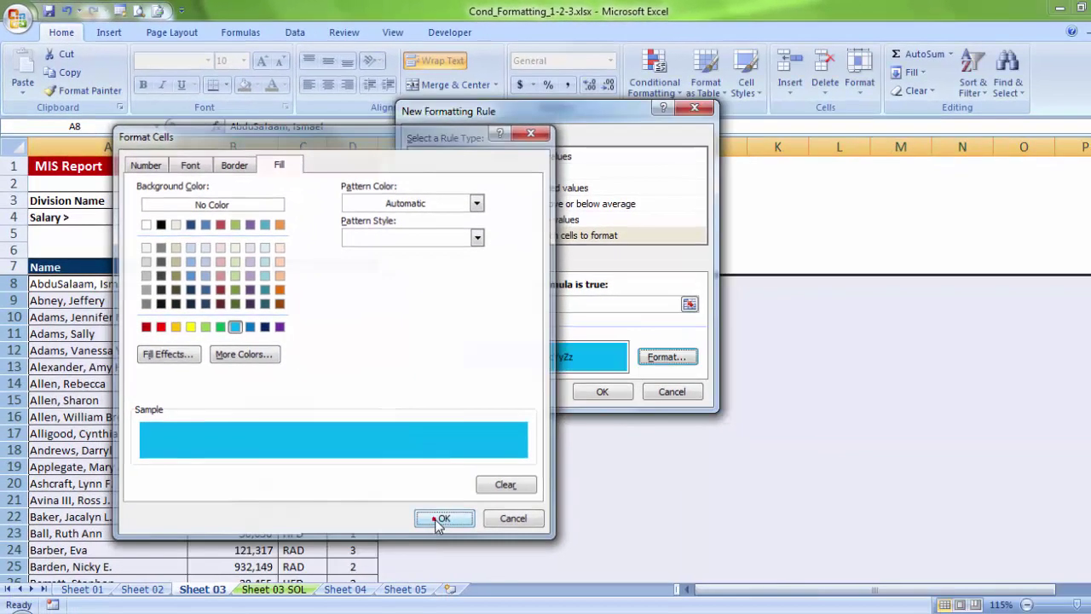
left_click(518, 604)
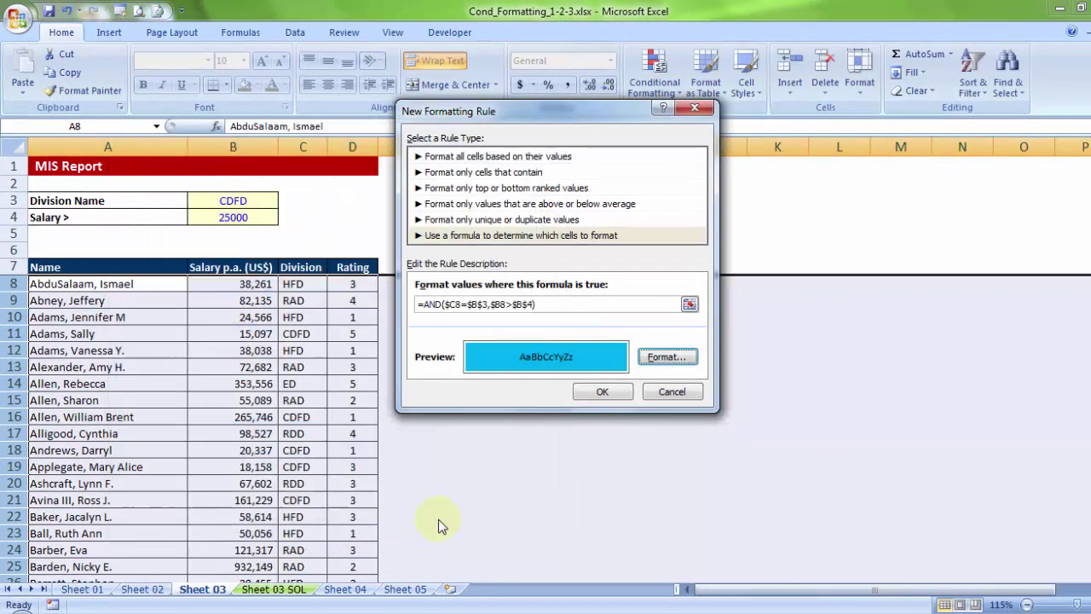
left_click(591, 392)
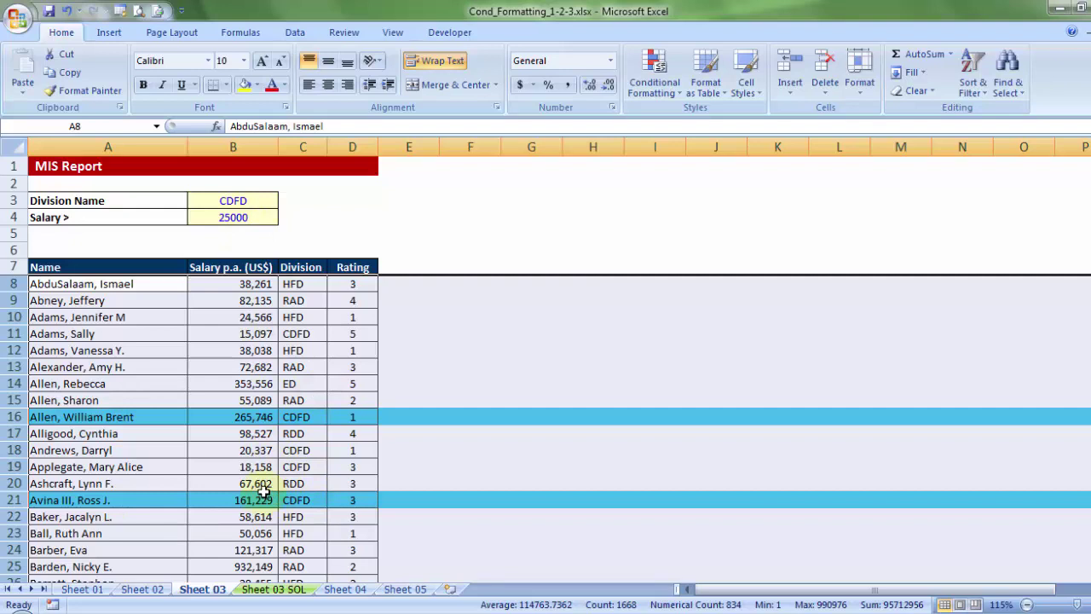
- Change the B4 salary threshold from 25000 to 225000 and check which rows stay blue
double_click(223, 217)
type("2")
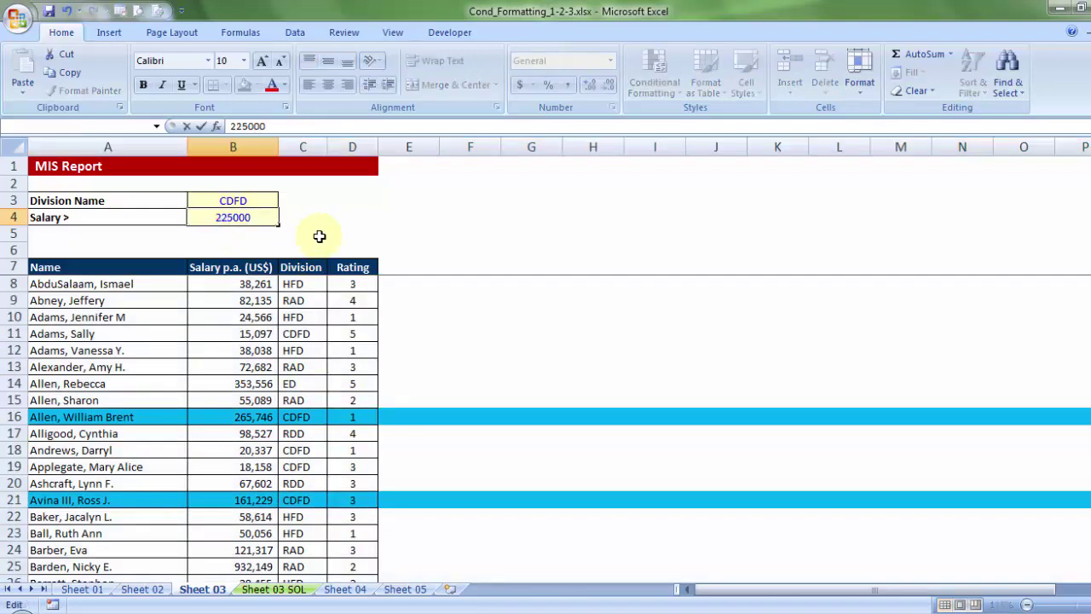
left_click(312, 215)
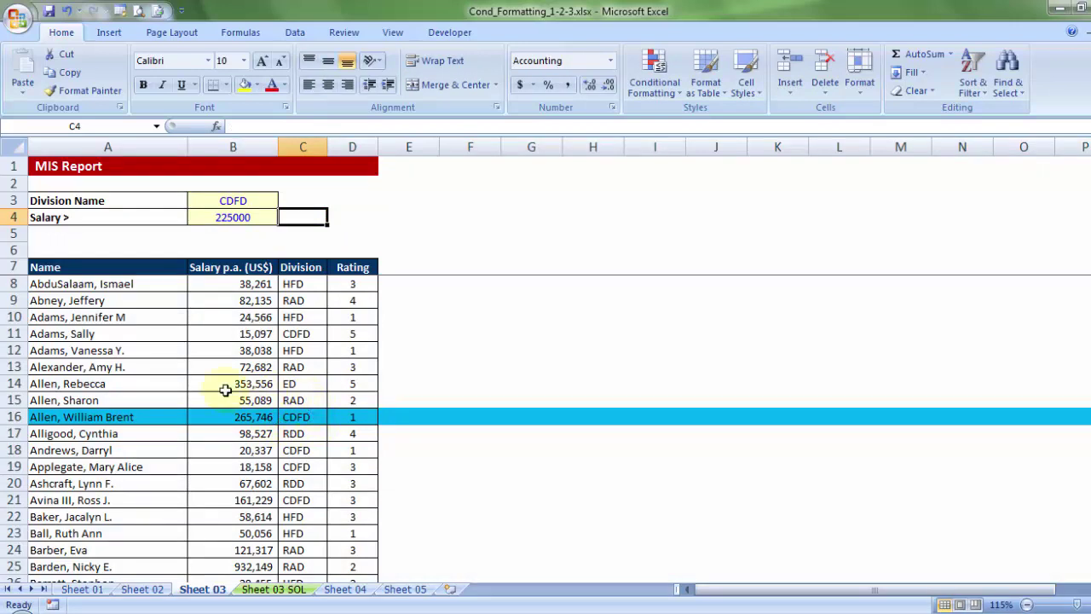
scroll(293, 404, "down", 11)
scroll(292, 412, "up", 3)
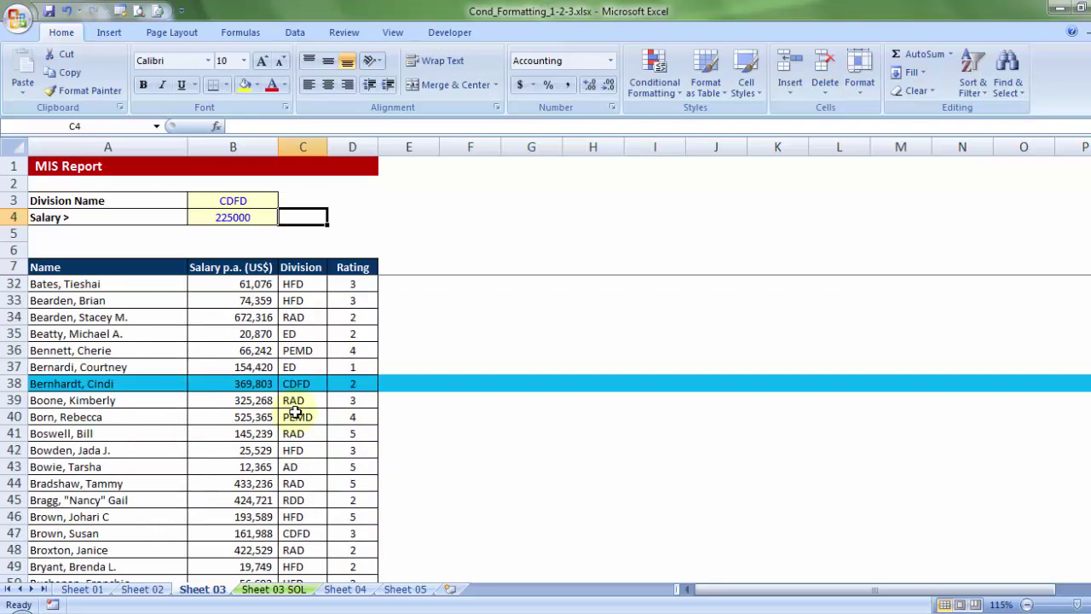
scroll(304, 399, "down", 8)
scroll(308, 413, "up", 16)
left_click(225, 234)
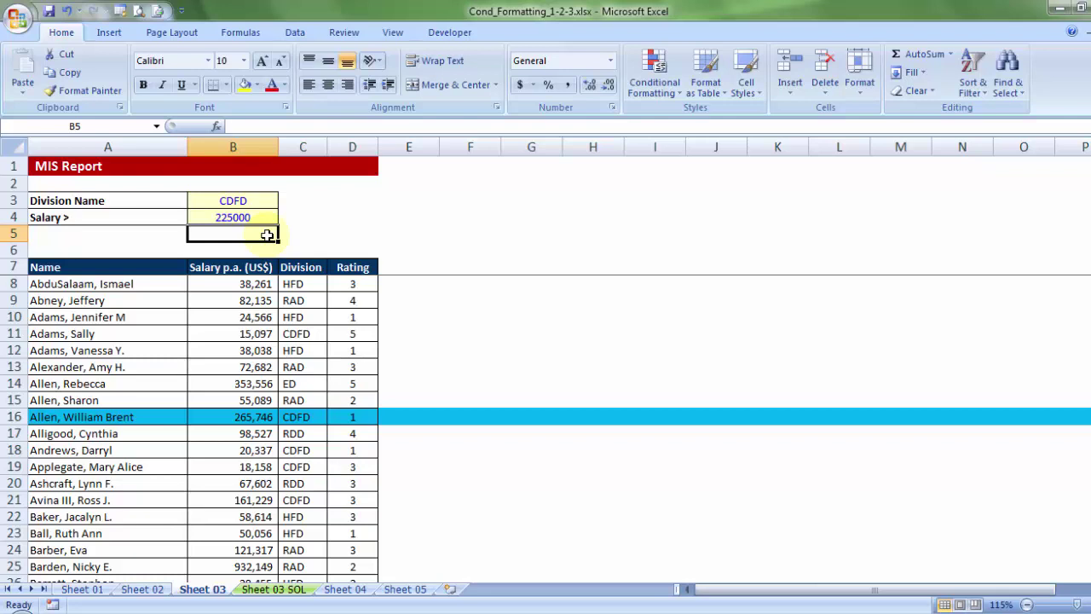
left_click(251, 202)
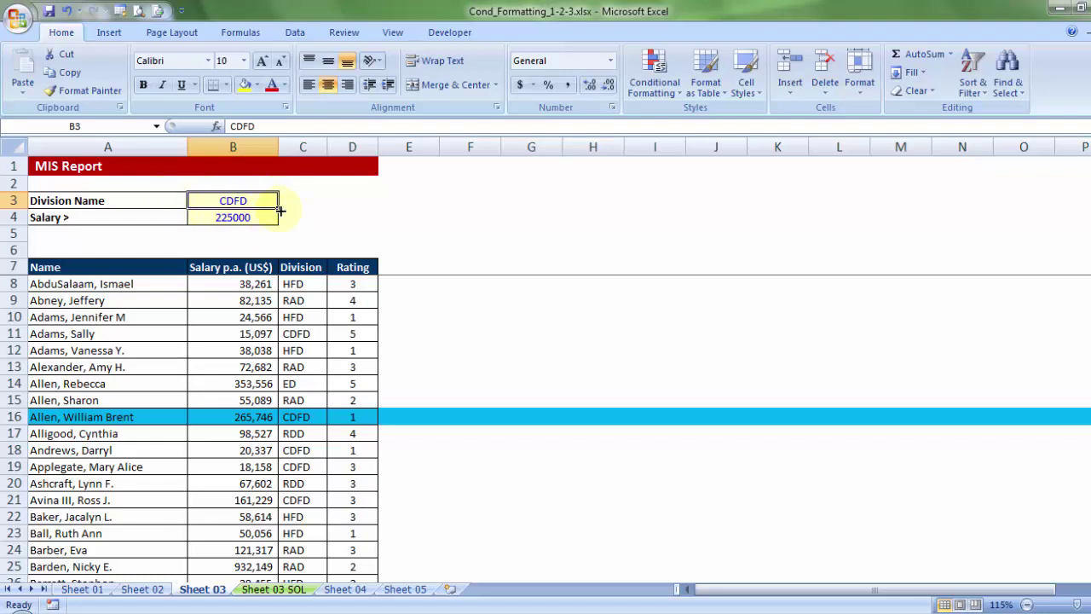
- Copy the Division column into a new worksheet starting at cell B2
left_click(308, 263)
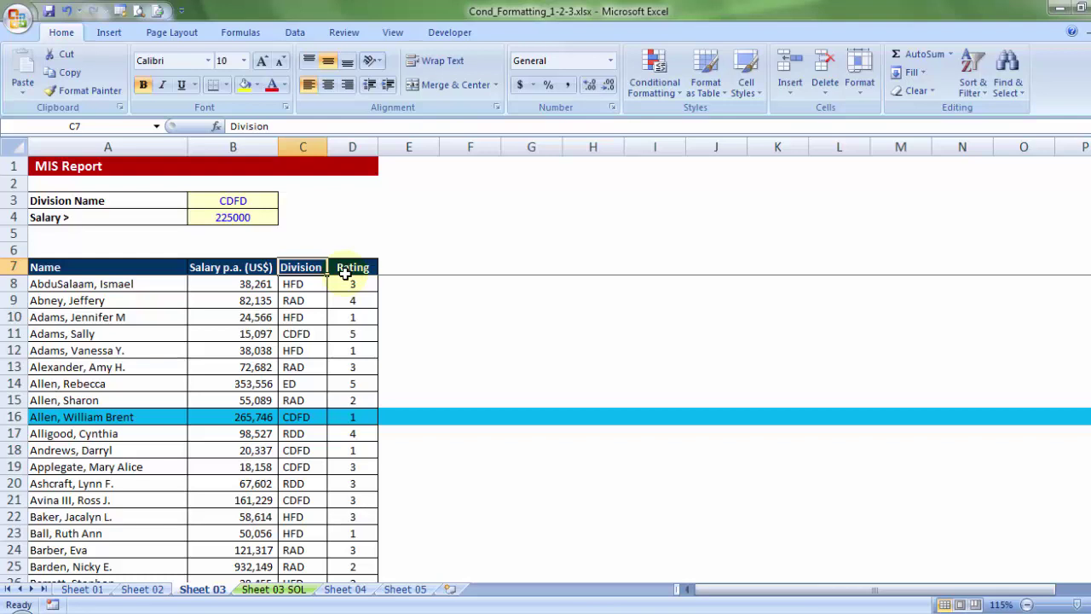
key("ctrl+shift+Down")
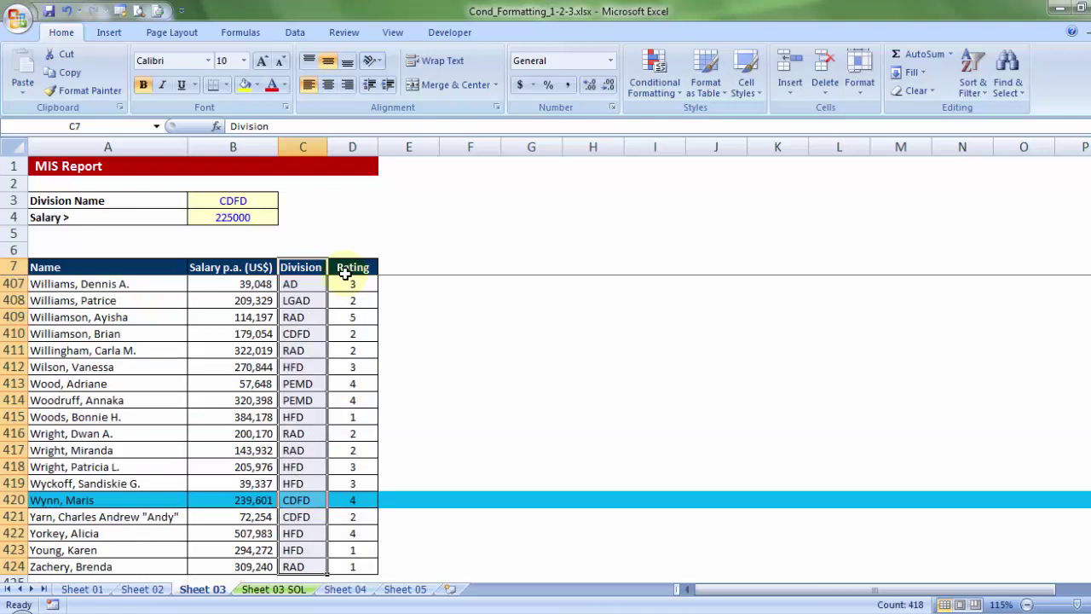
key("ctrl+c")
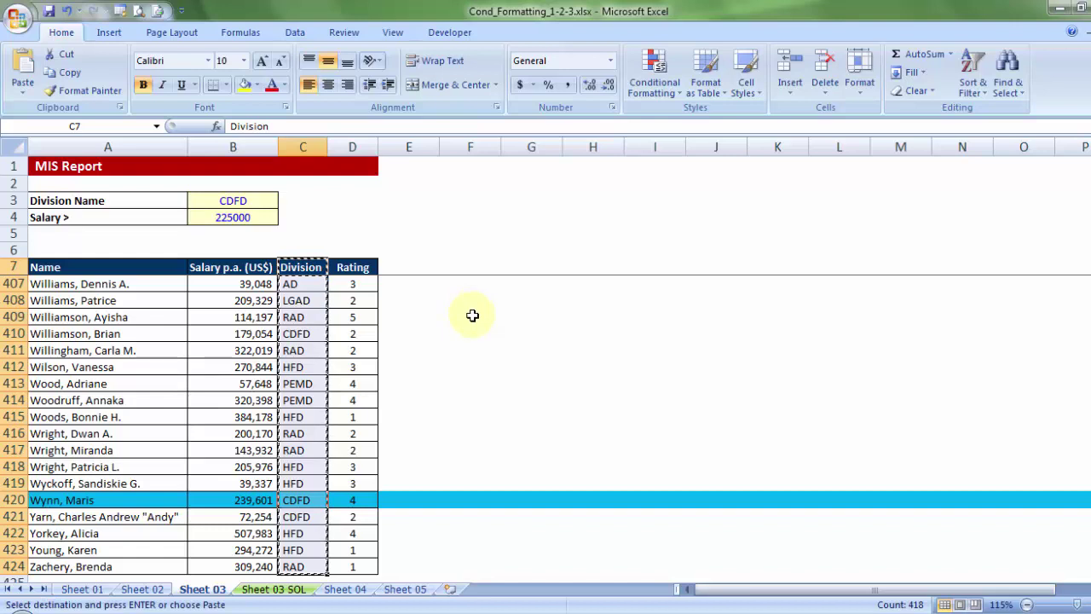
left_click(450, 588)
left_click(94, 176)
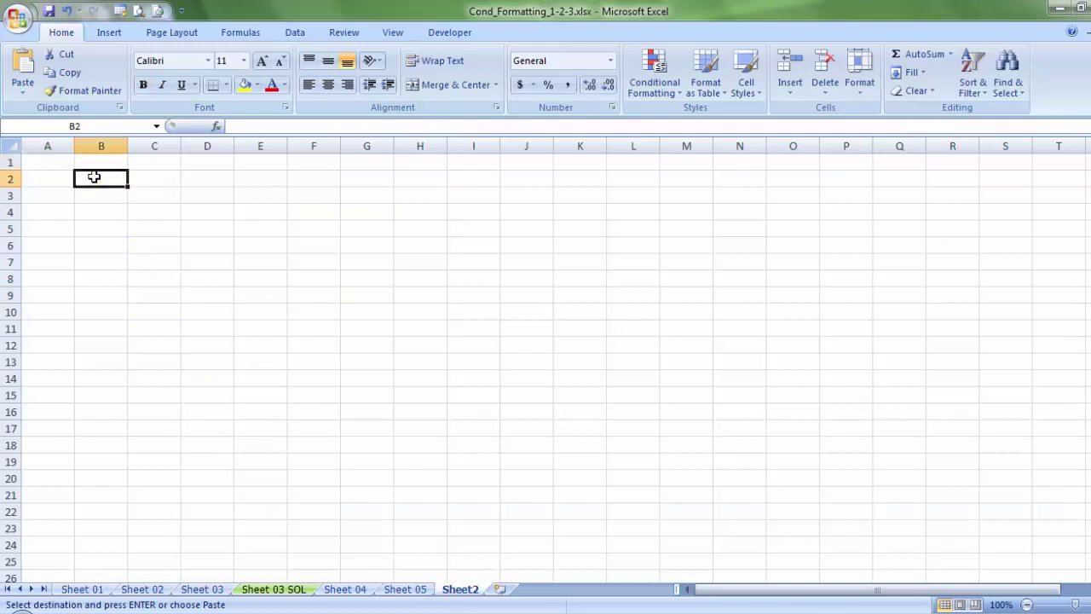
key("ctrl+v")
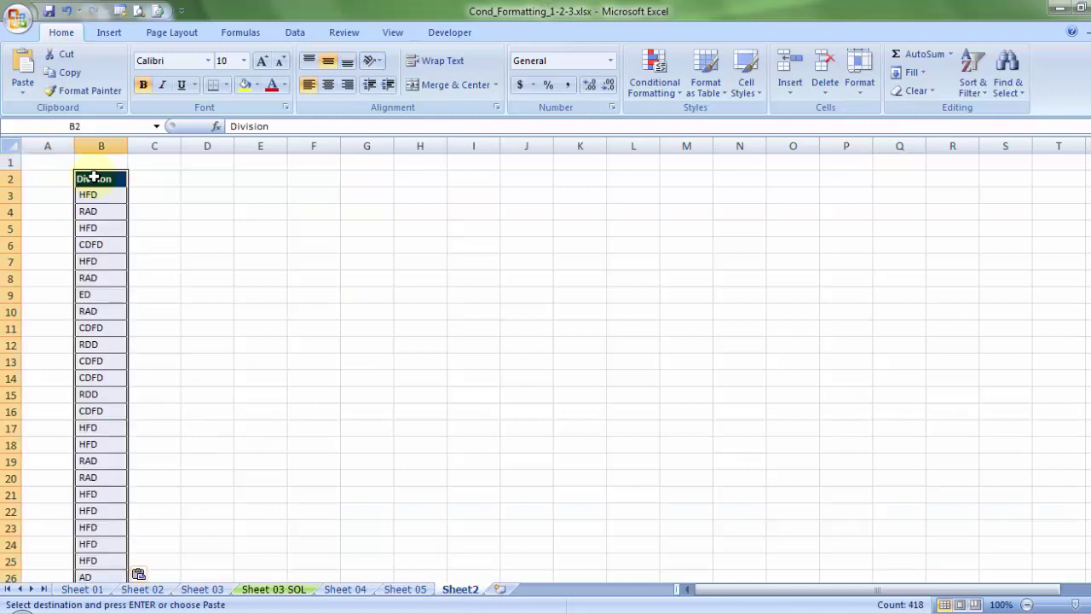
- Remove the duplicate entries from the pasted Division list
left_click(295, 32)
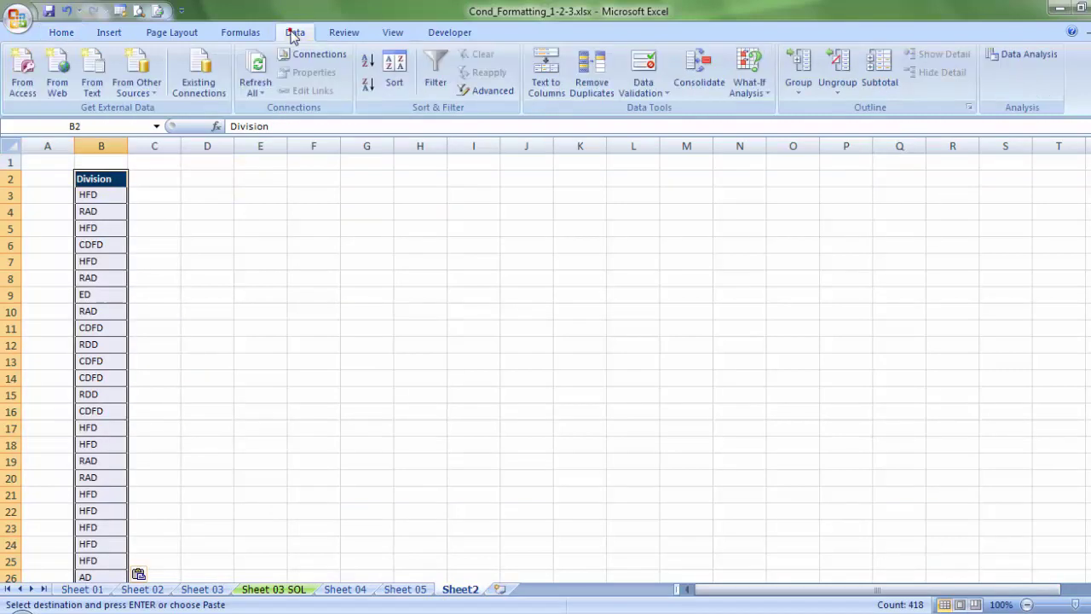
left_click(591, 75)
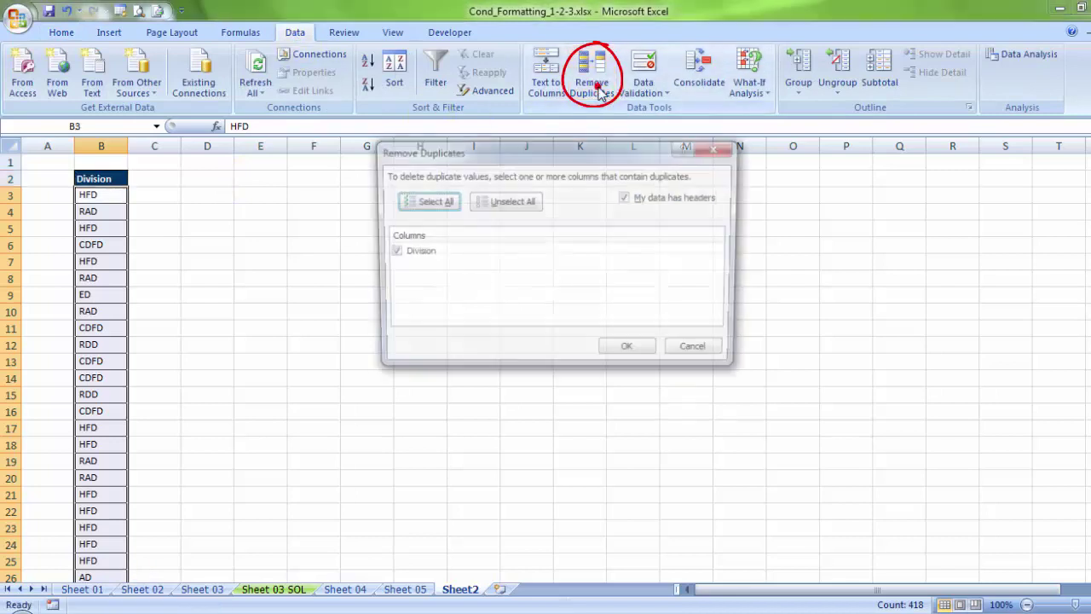
left_click(626, 353)
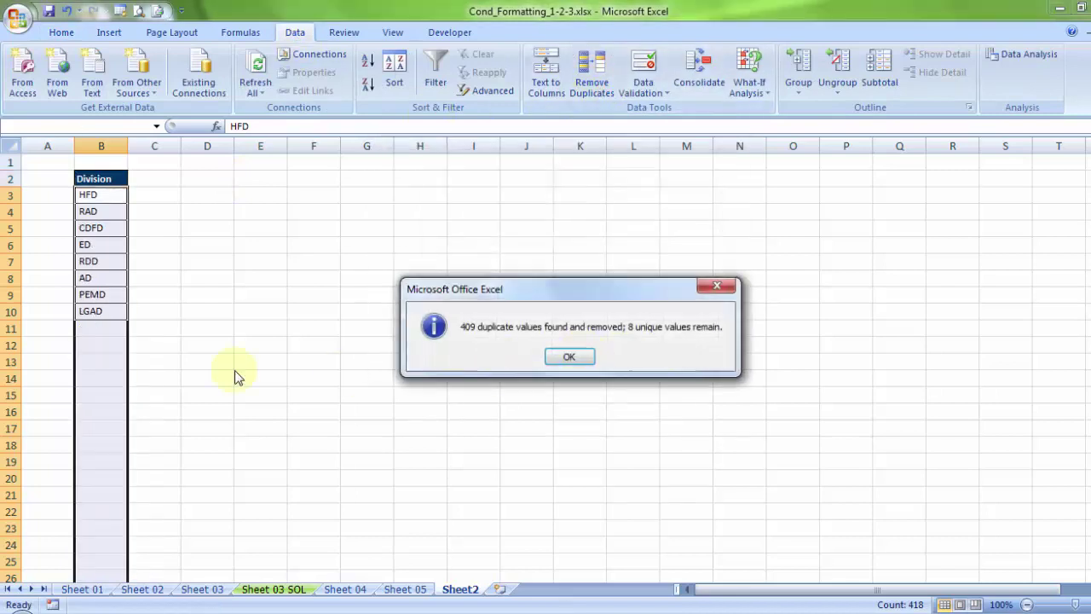
left_click_drag(495, 289, 260, 327)
left_click(273, 385)
left_click(174, 298)
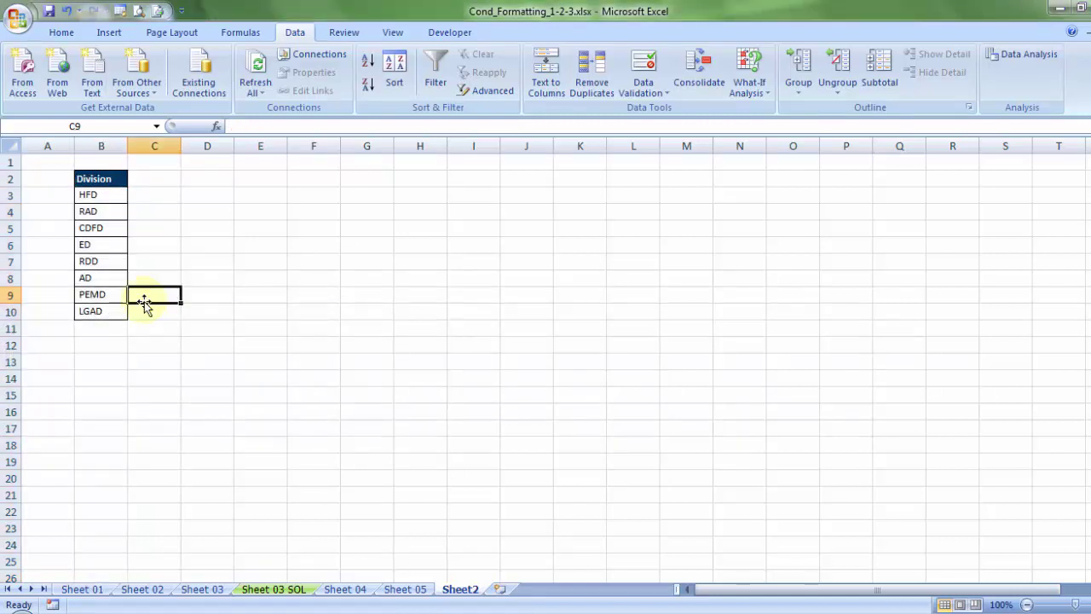
- Select the unique division codes HFD through LGAD (B3:B10) for naming
left_click(274, 589)
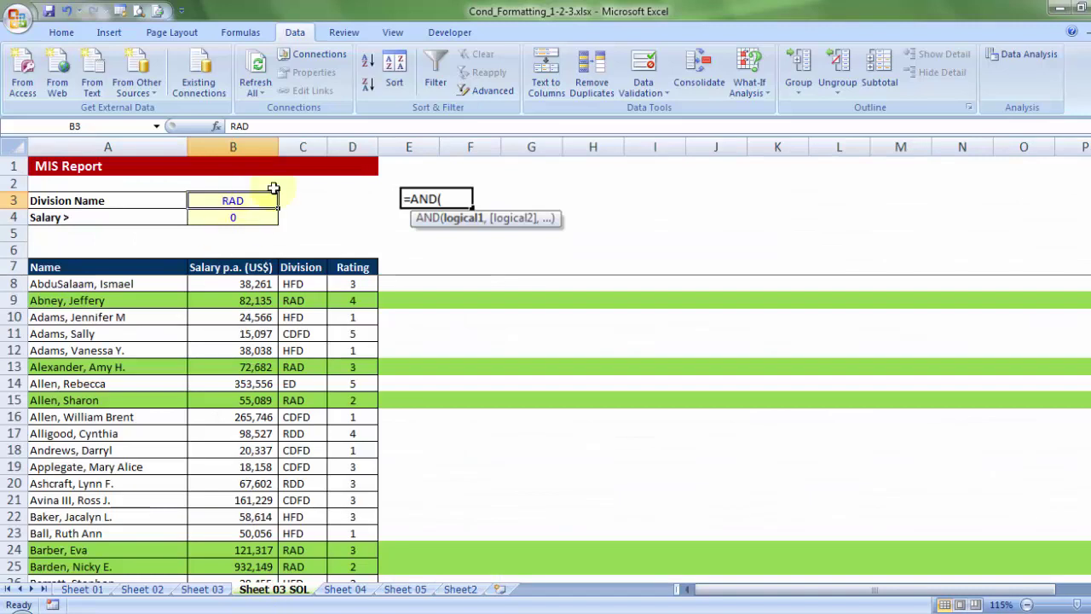
left_click(458, 589)
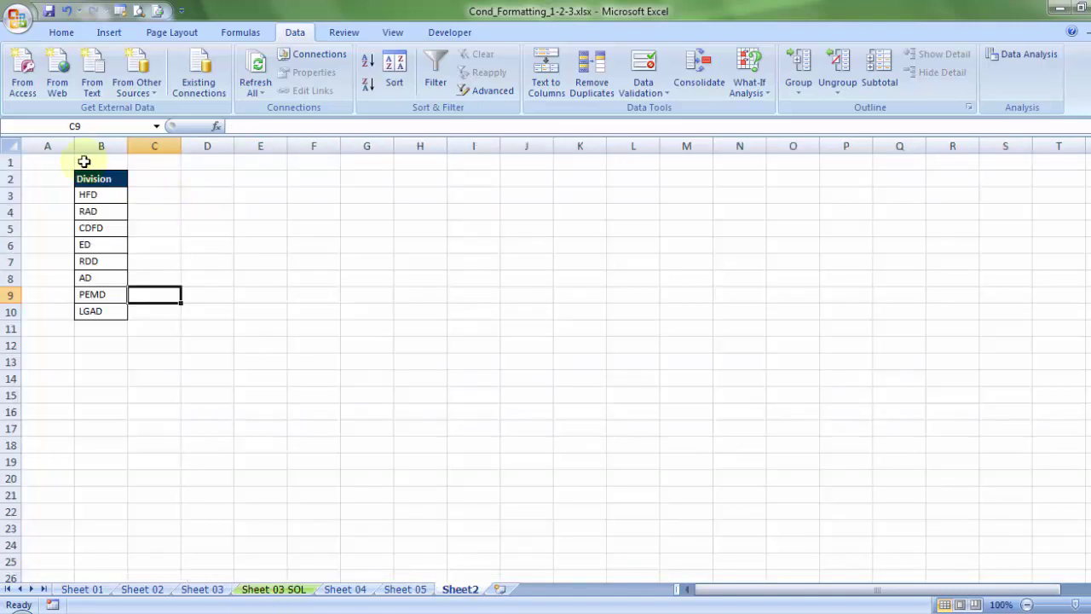
left_click_drag(102, 178, 98, 312)
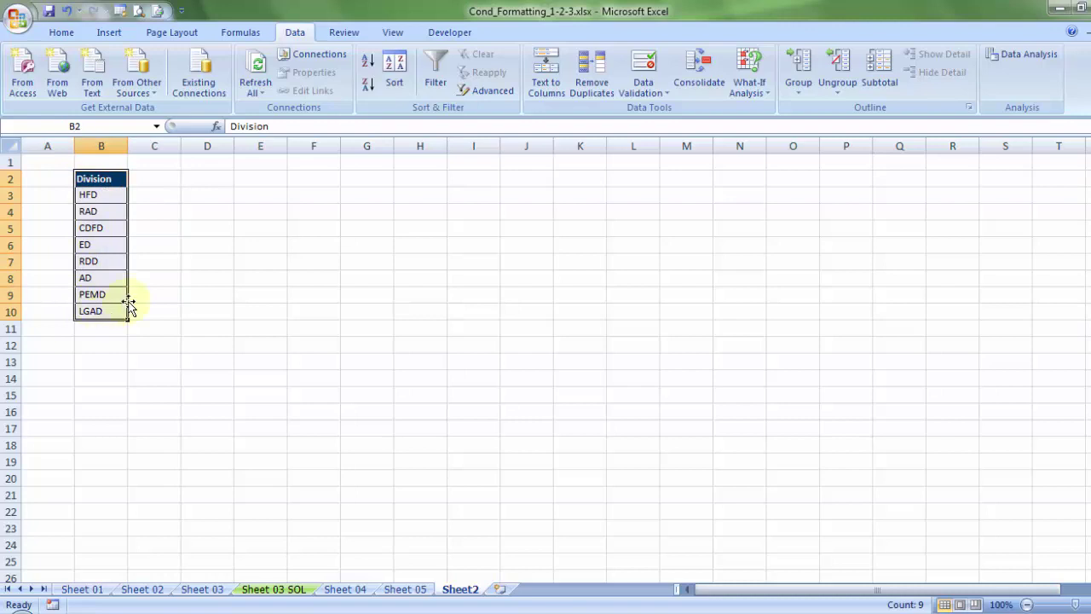
left_click_drag(88, 195, 92, 312)
left_click_drag(91, 197, 92, 312)
left_click(102, 125)
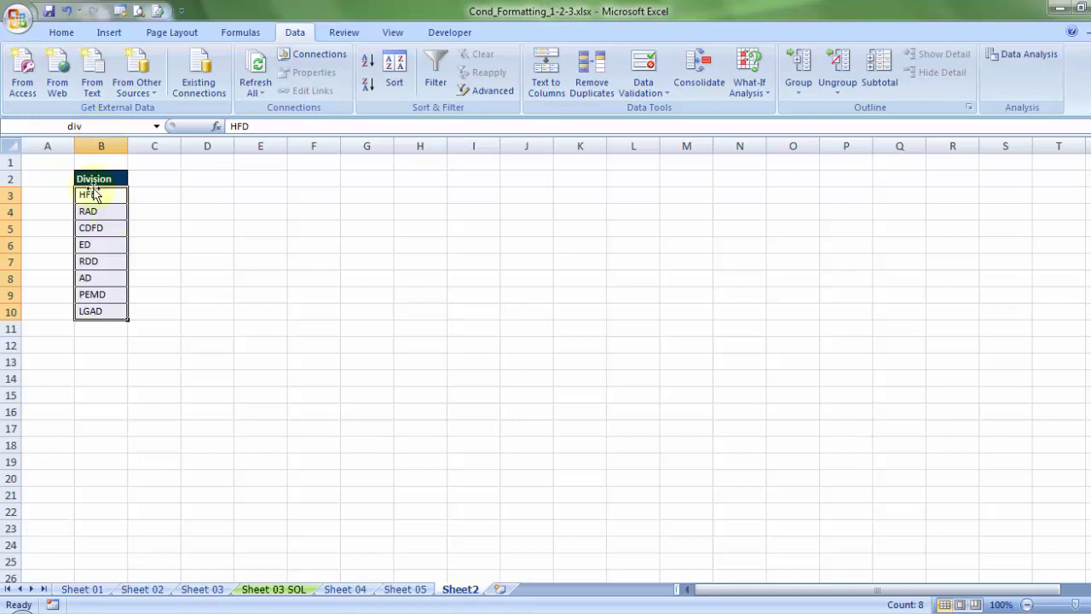
- On Sheet 03, set data validation on cell B3 to allow a List
left_click(205, 589)
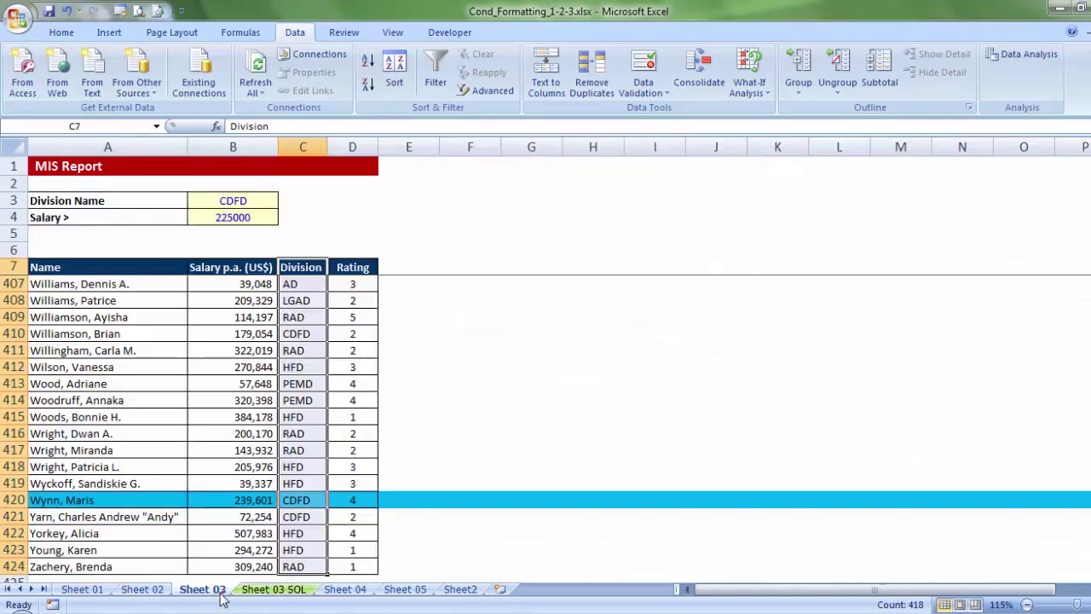
left_click(204, 198)
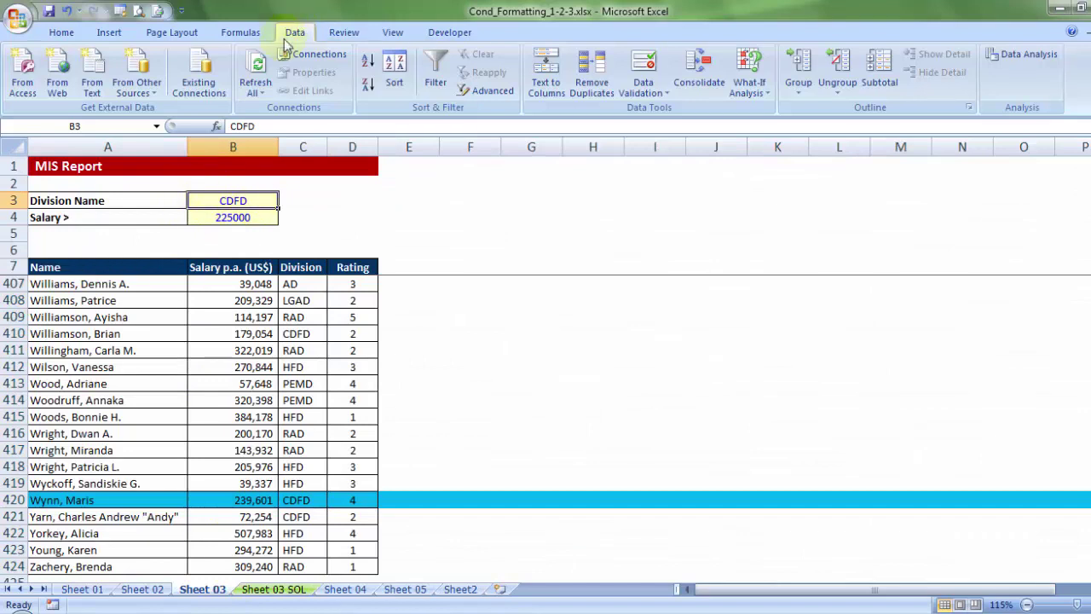
left_click(638, 92)
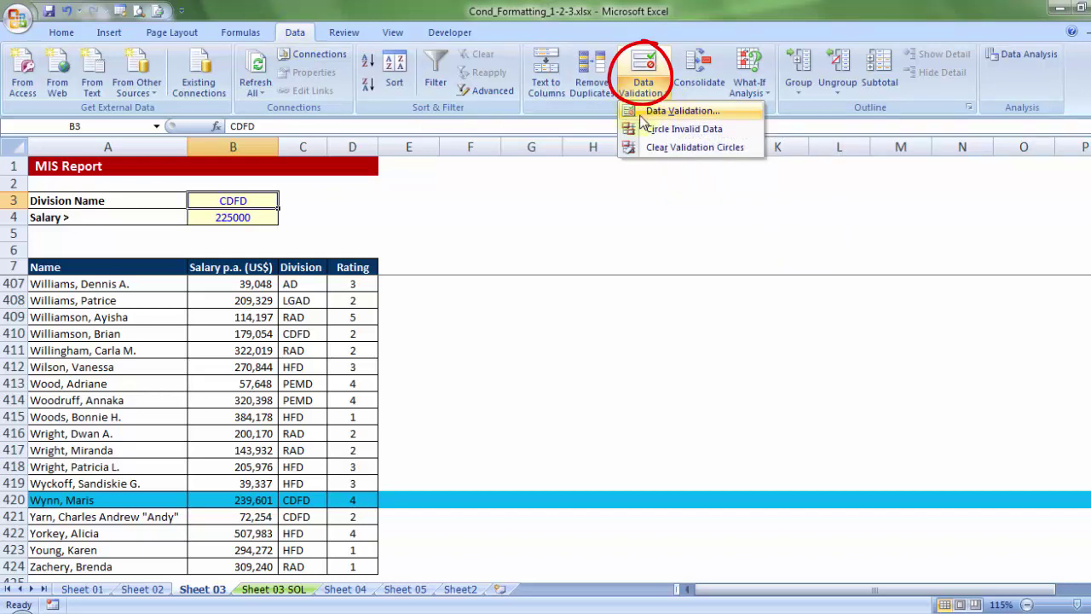
left_click(644, 114)
left_click_drag(541, 152, 240, 281)
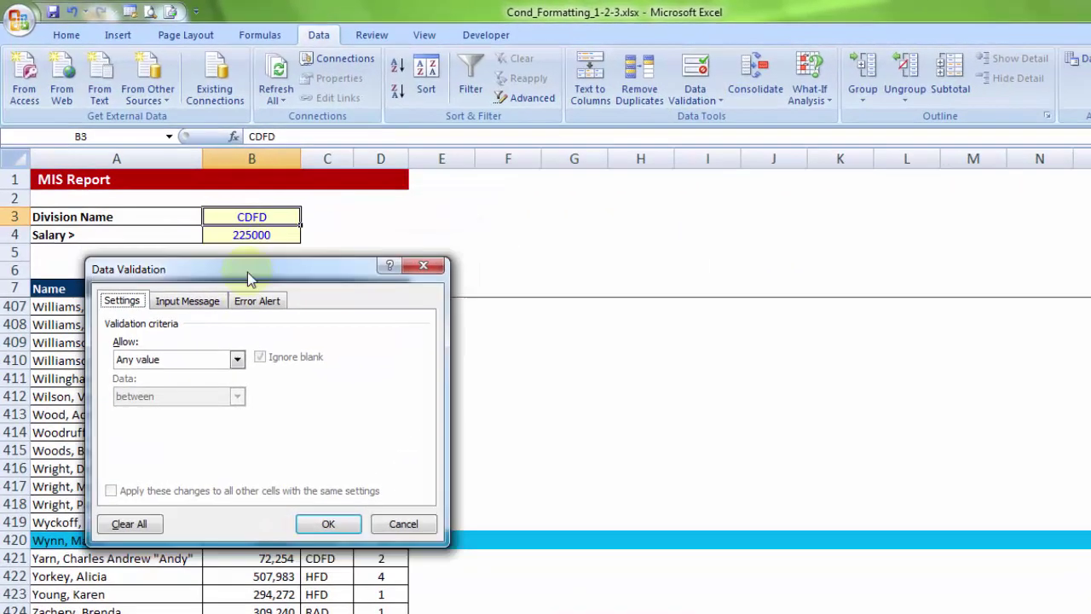
left_click(223, 364)
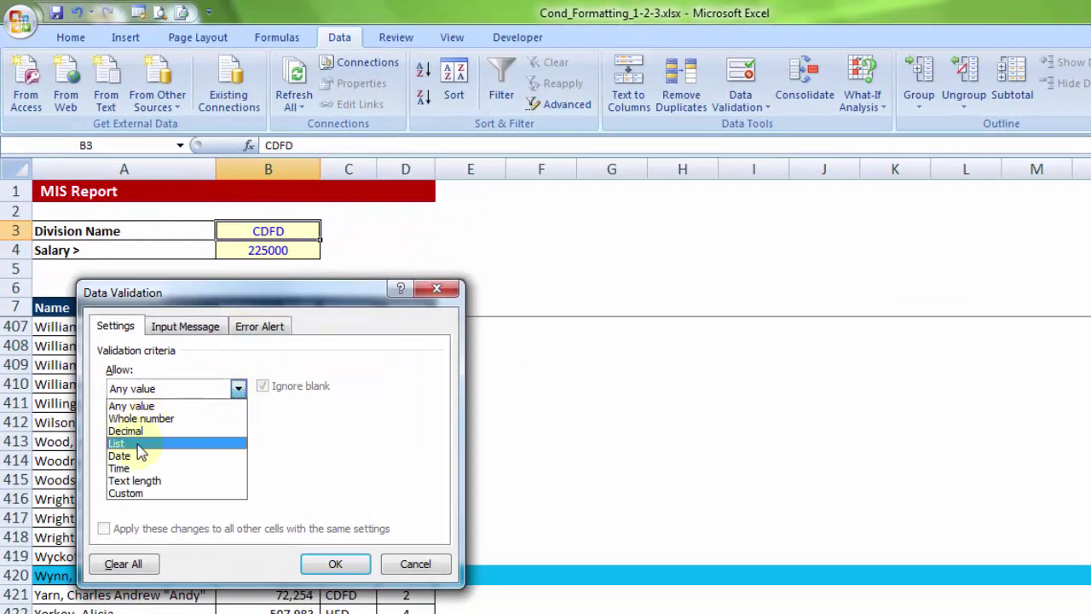
left_click(137, 444)
left_click(125, 465)
- Paste the named range div as the list's source using F3
left_click(124, 464)
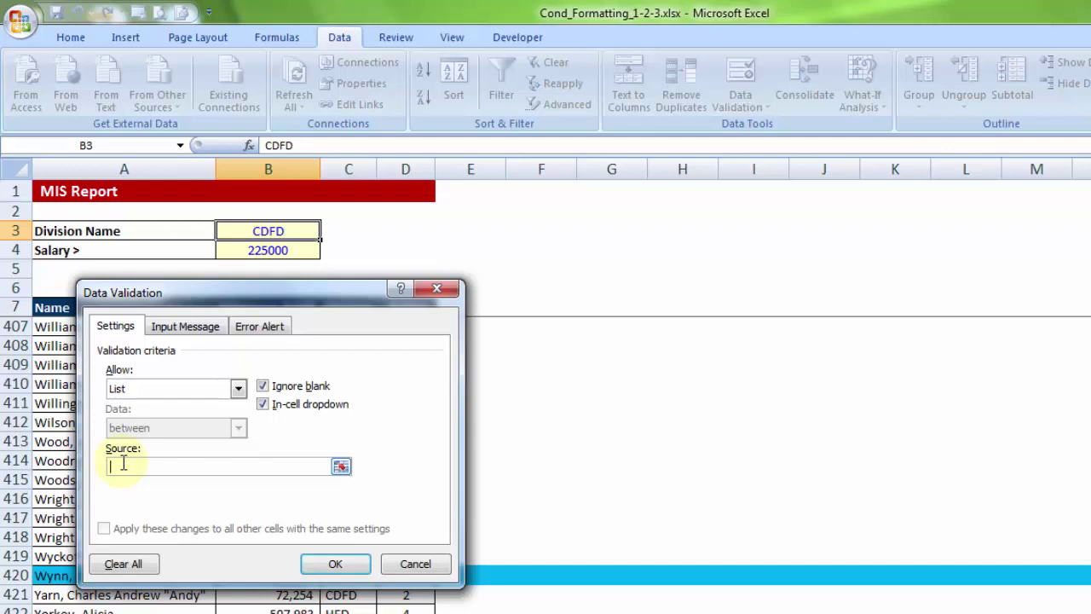
key("F3")
left_click_drag(635, 191, 408, 243)
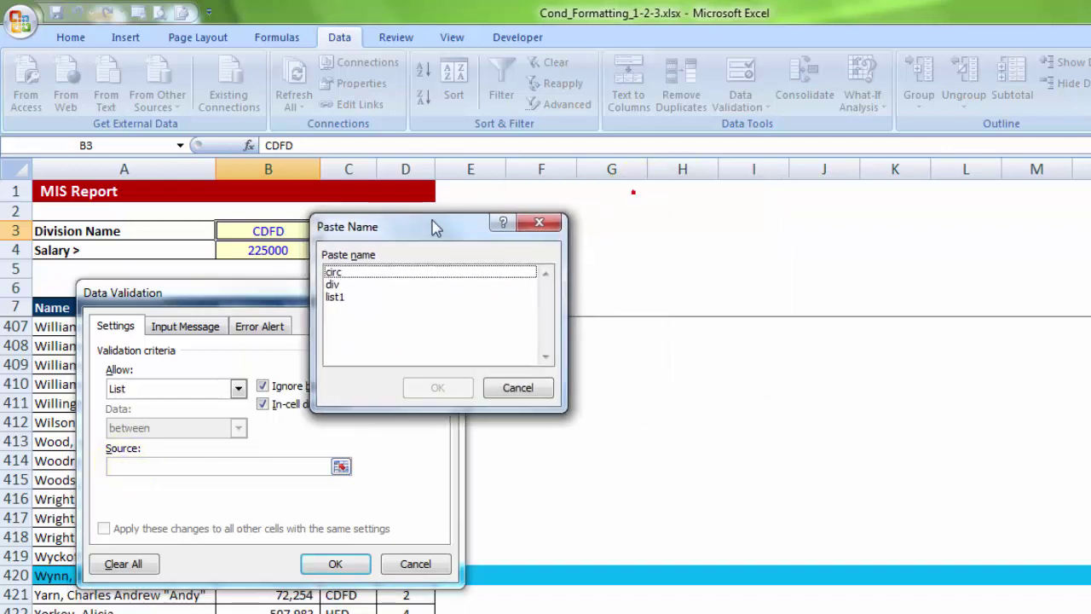
left_click(335, 284)
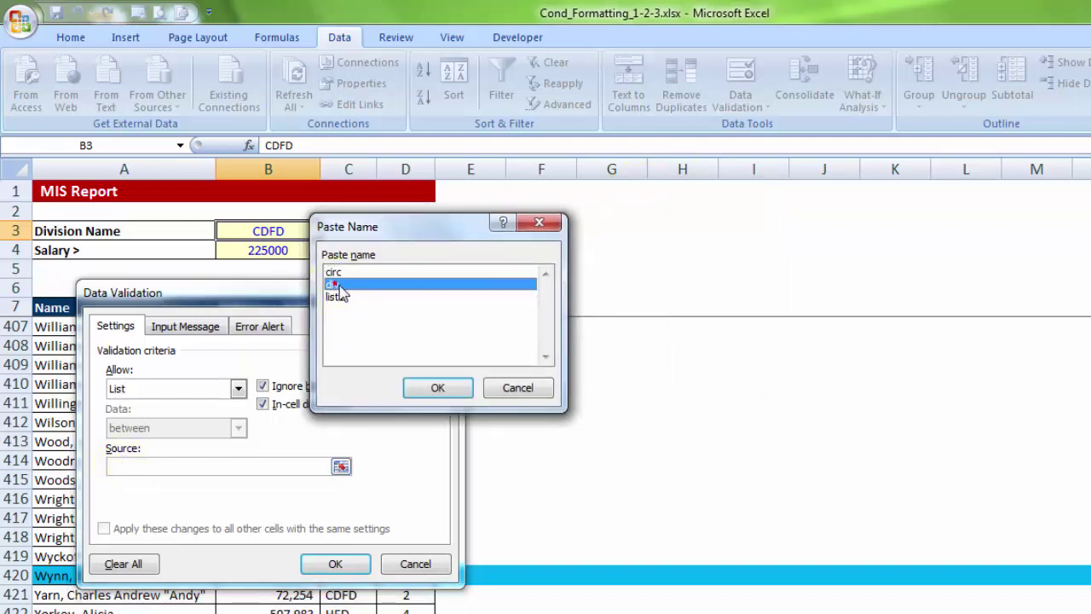
left_click(433, 388)
- Confirm the validation and try divisions RAD, PEMD, CDFD, LGAD and ED from the B3 dropdown
left_click(341, 565)
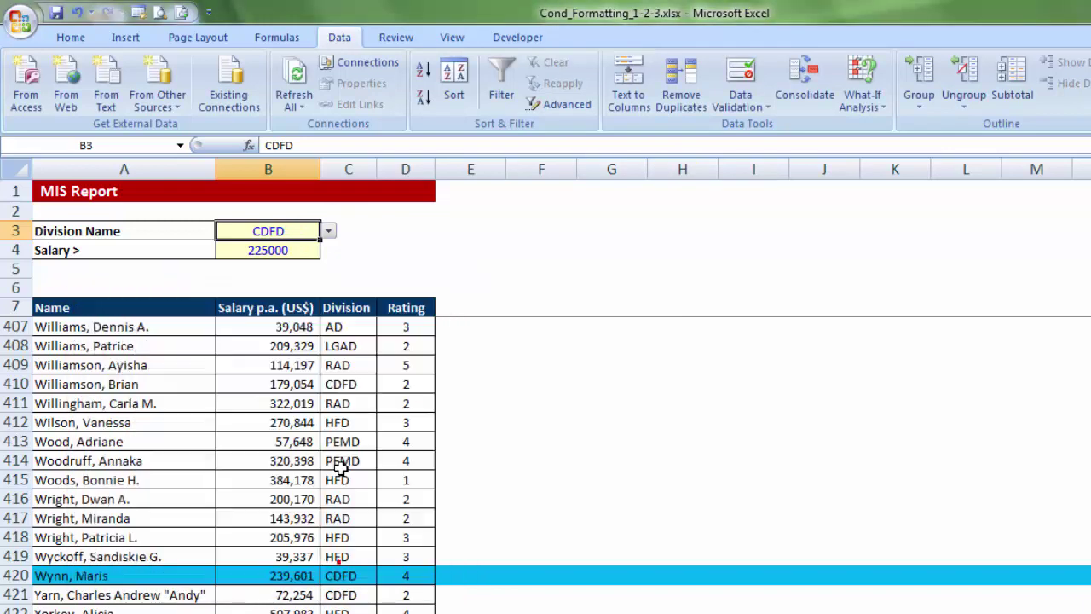
left_click(328, 231)
left_click(226, 261)
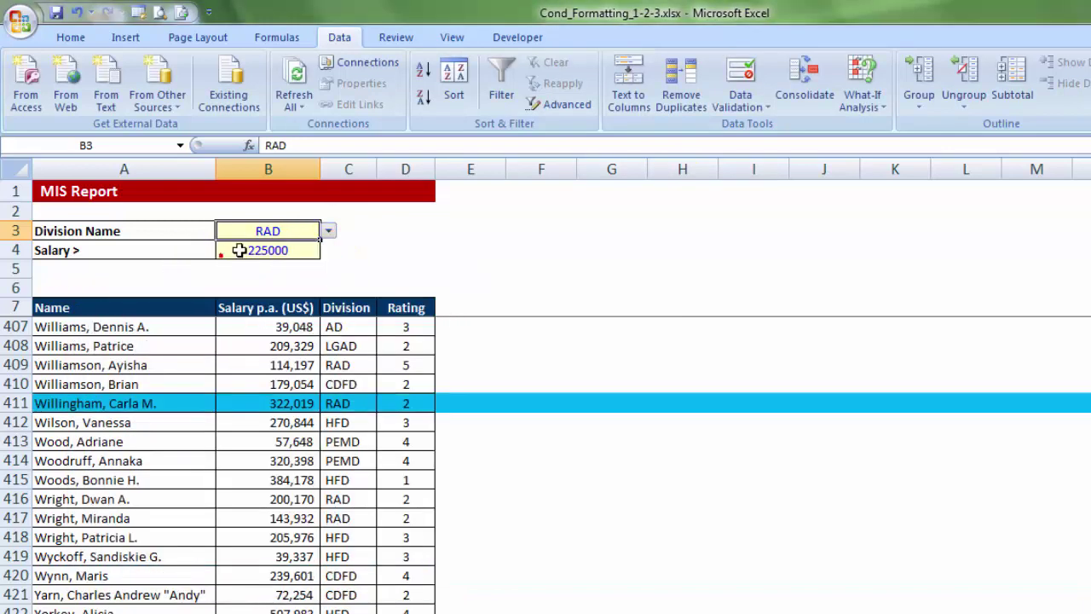
left_click(328, 231)
left_click(226, 334)
left_click(330, 232)
left_click(213, 278)
left_click(329, 231)
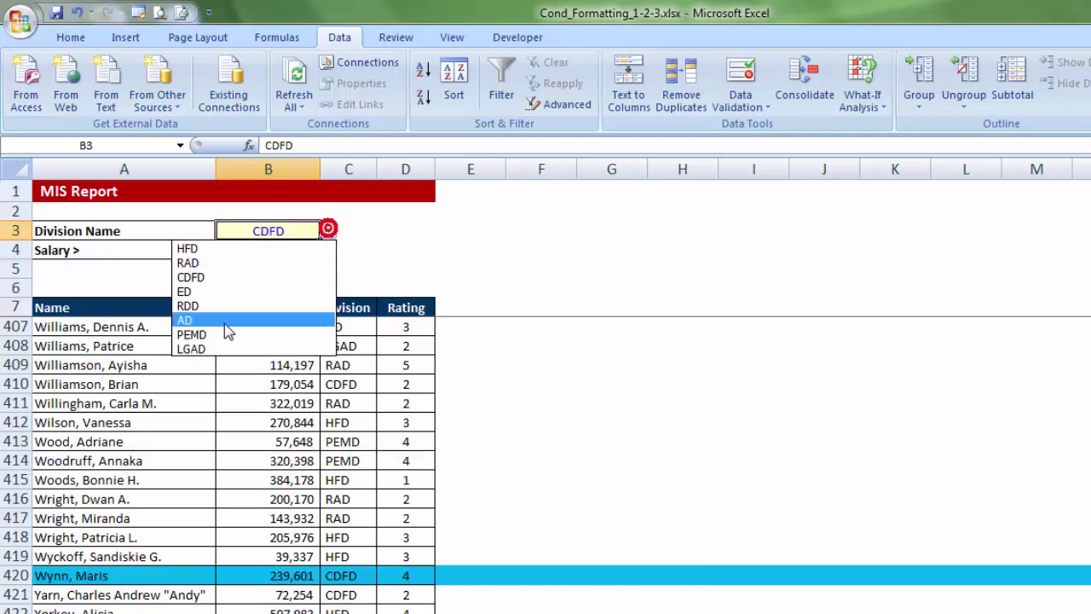
left_click(213, 347)
left_click(328, 231)
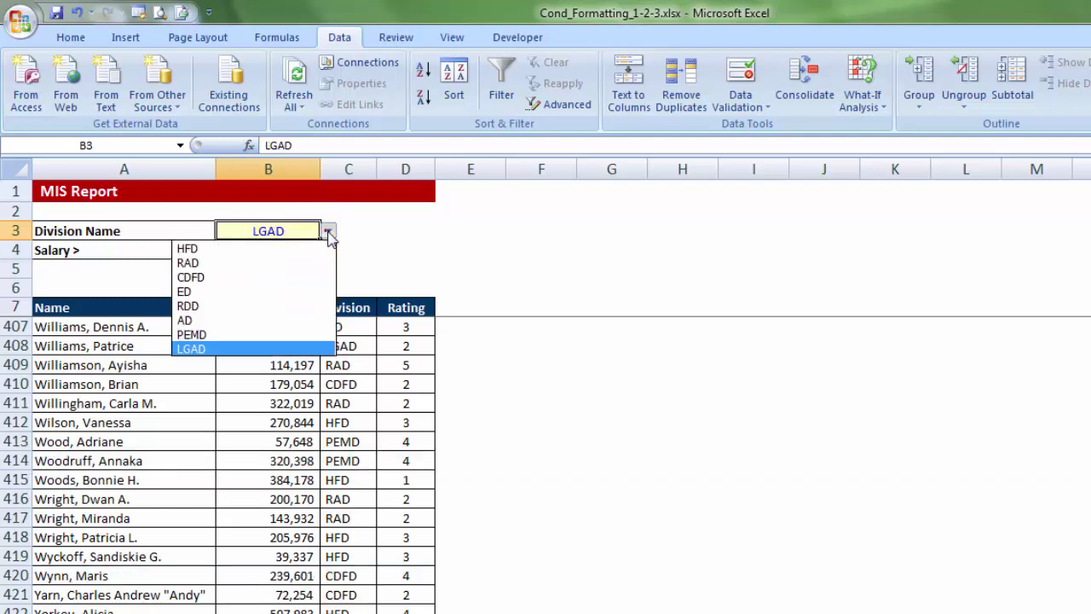
left_click(209, 290)
- Set the B4 salary threshold to 0, then pick CDFD, PEMD and finally HFD
left_click(281, 254)
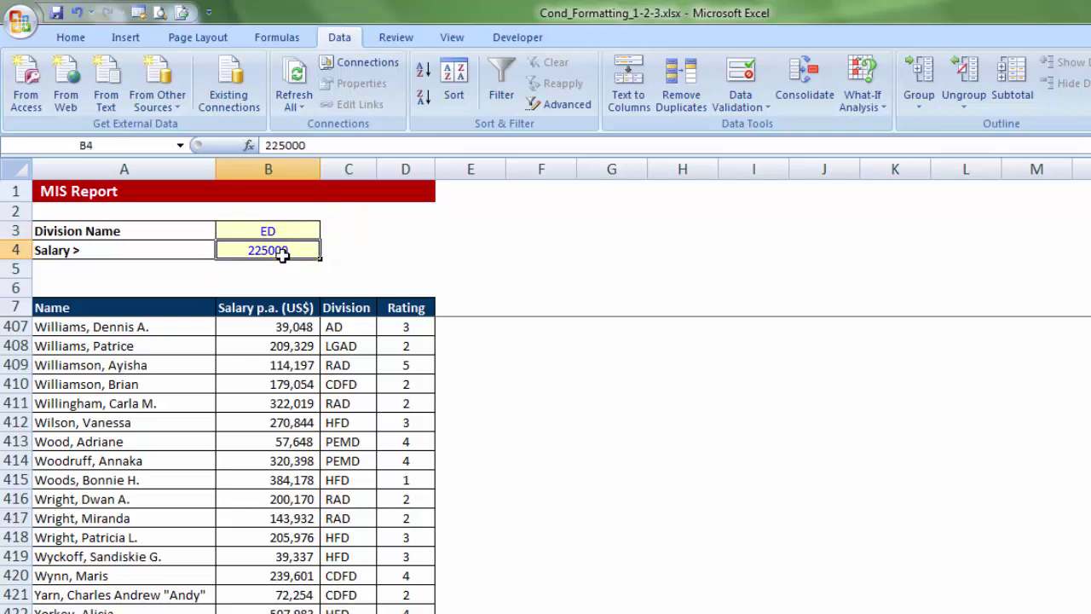
type("0")
key("Return")
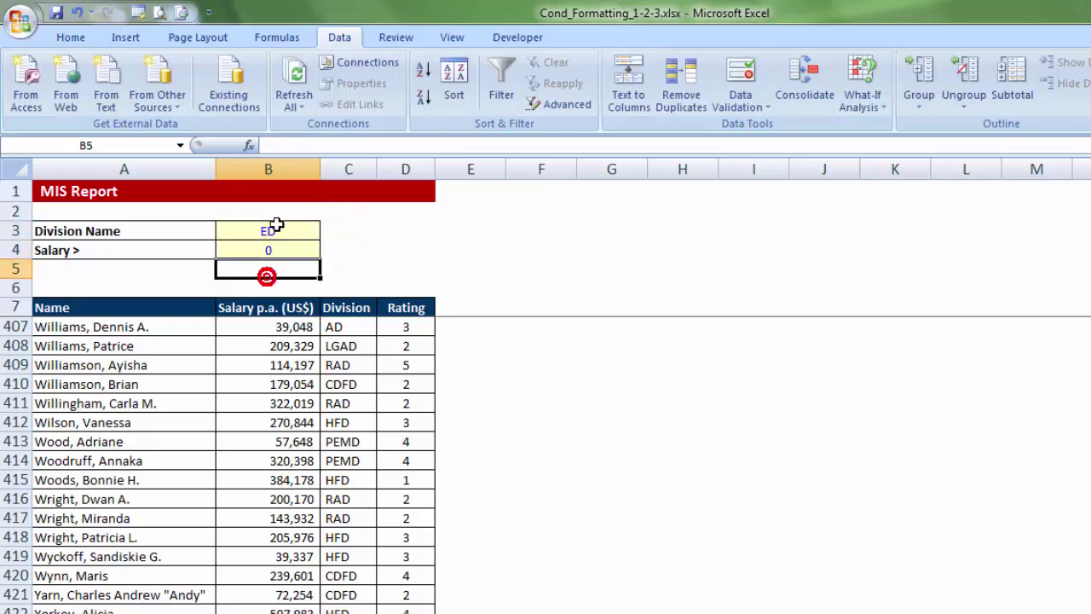
left_click(276, 228)
left_click(328, 230)
left_click(211, 276)
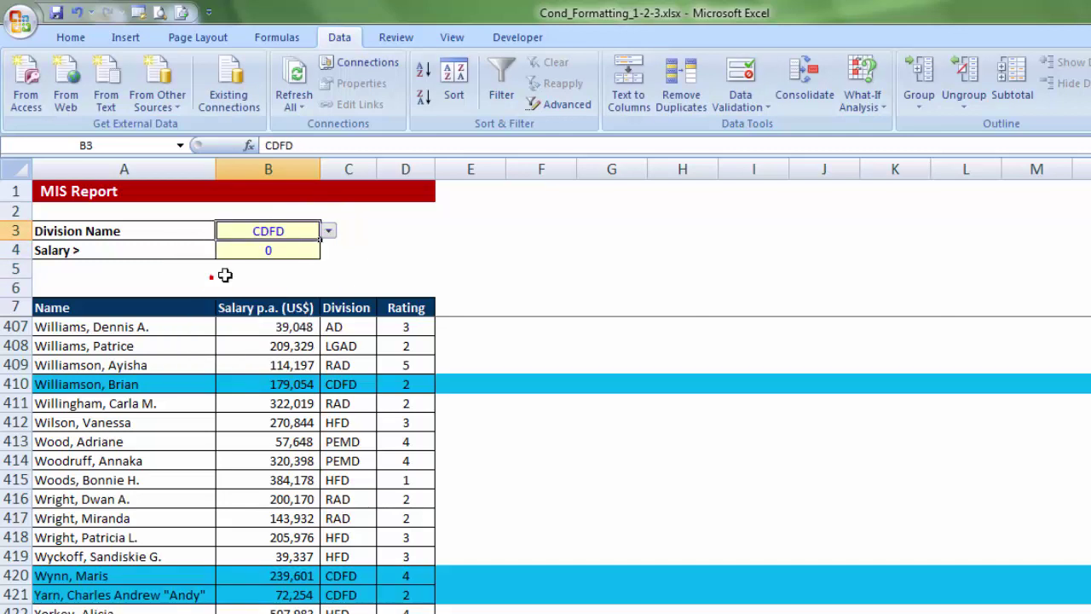
left_click(329, 232)
left_click(194, 333)
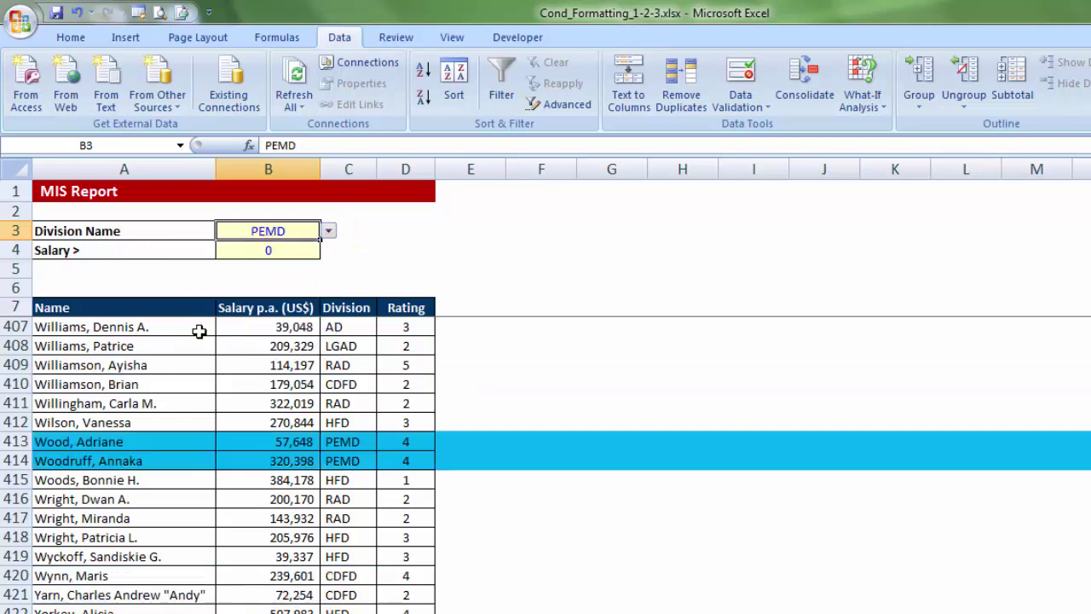
left_click(326, 232)
left_click(247, 249)
left_click(452, 236)
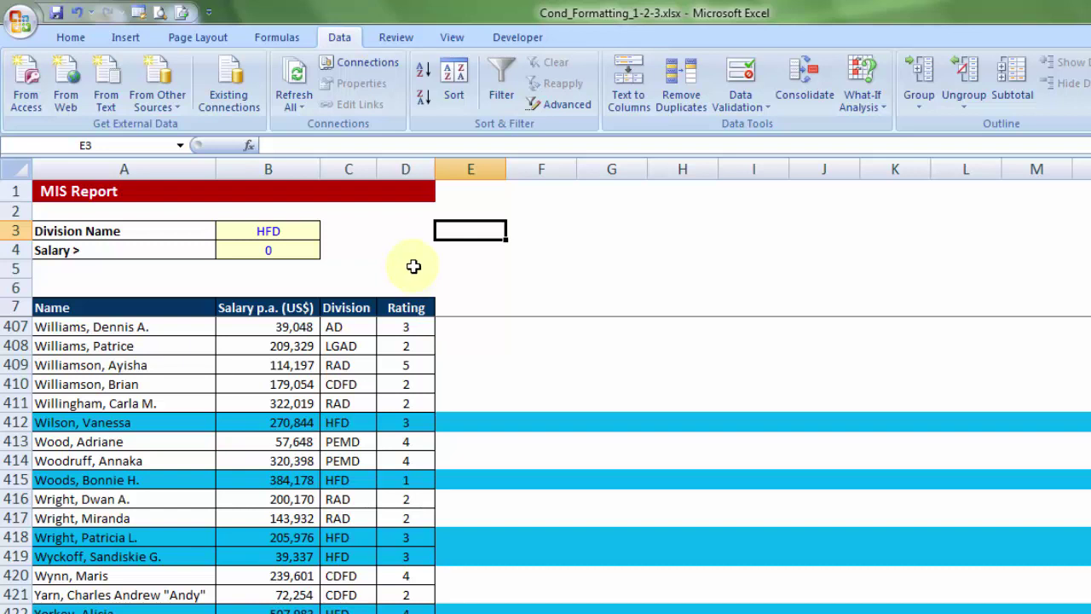
left_click(52, 326)
key("ctrl+Up")
key("Down")
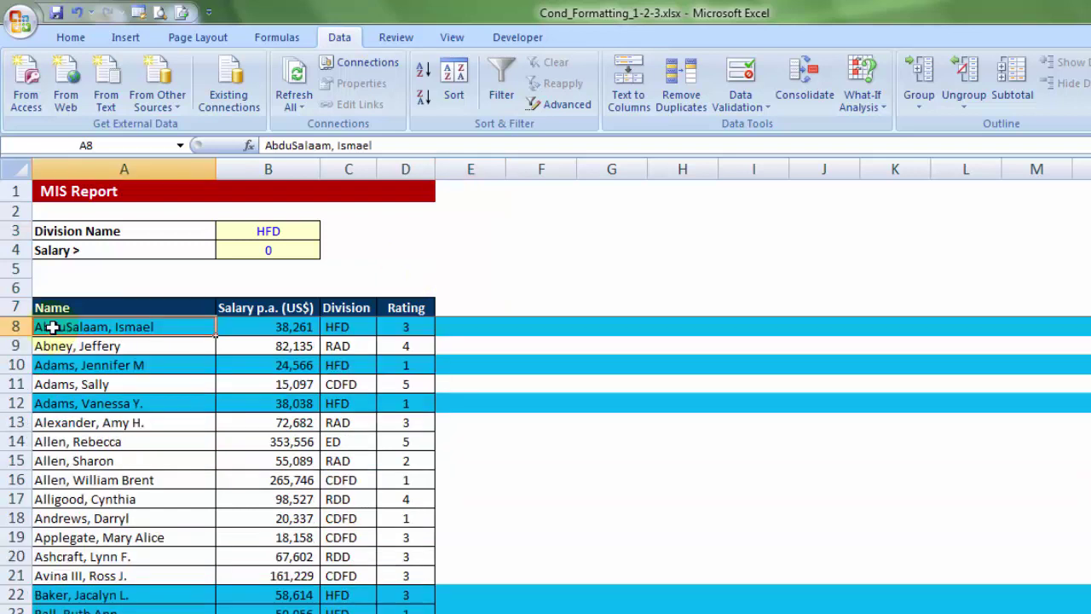
left_click_drag(7, 323, 7, 503)
left_click(12, 309)
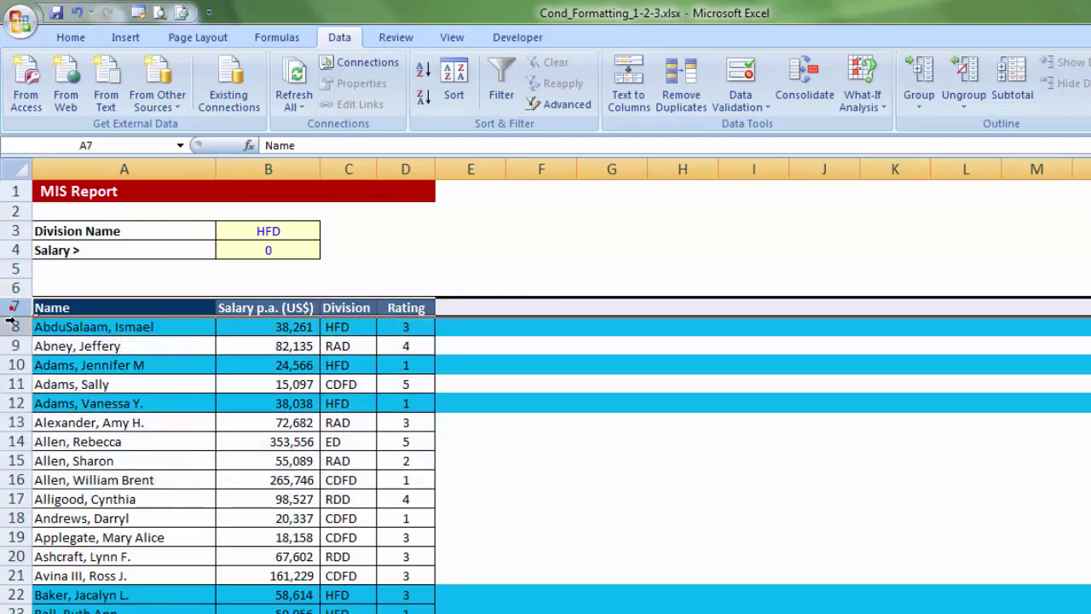
left_click_drag(9, 324, 9, 566)
left_click(160, 457)
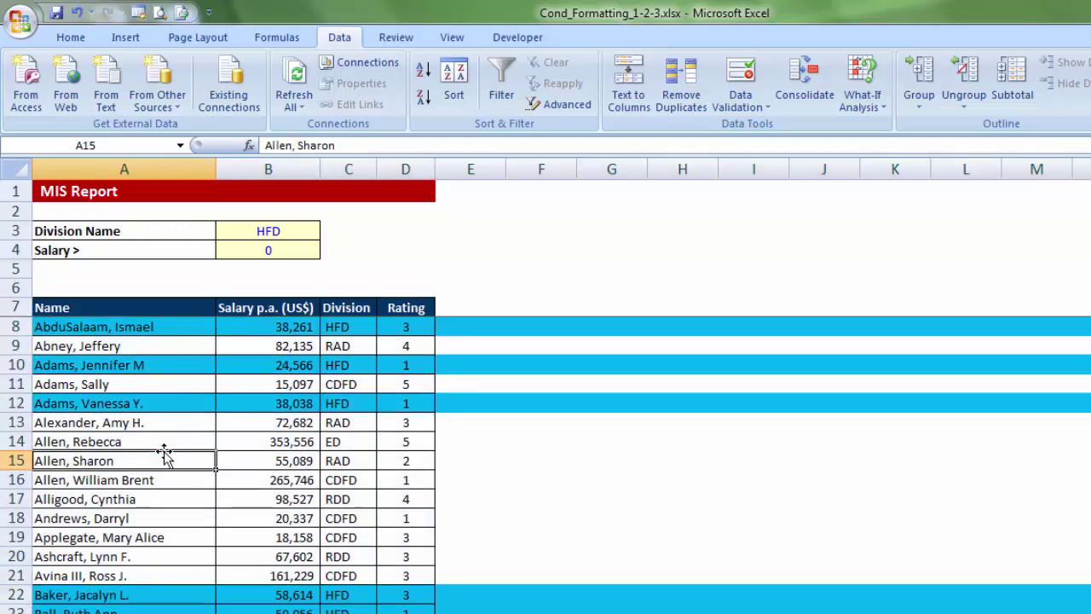
left_click(17, 327)
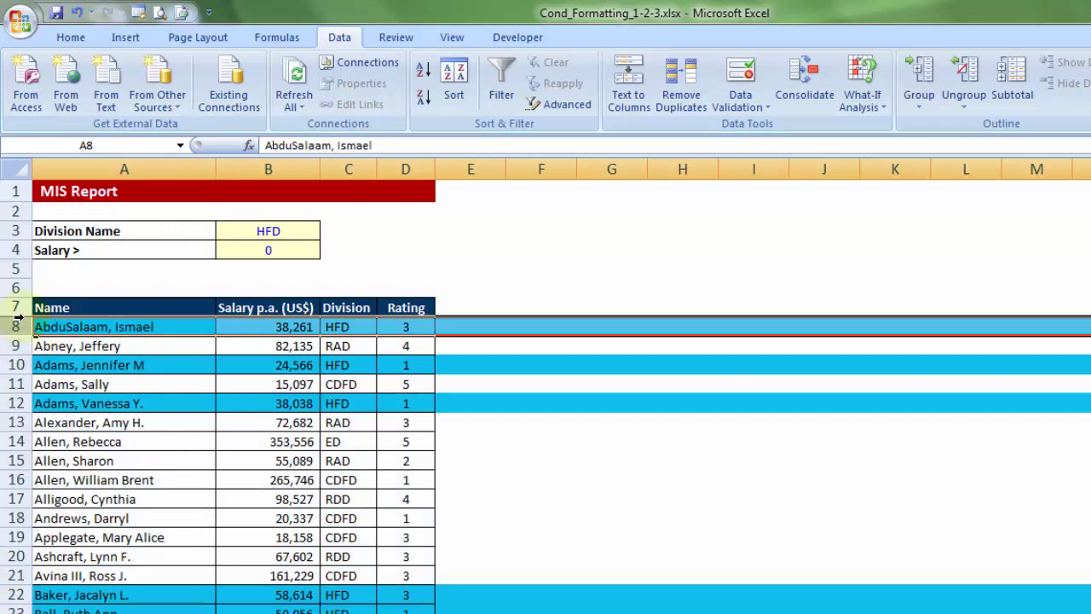
left_click(403, 232)
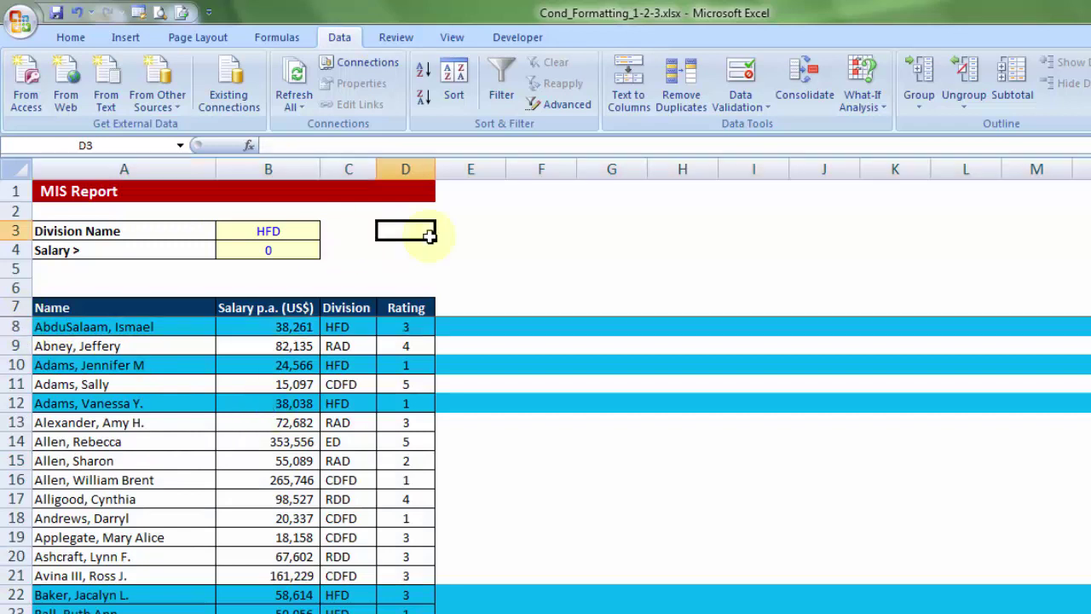
type("=")
left_click(300, 327)
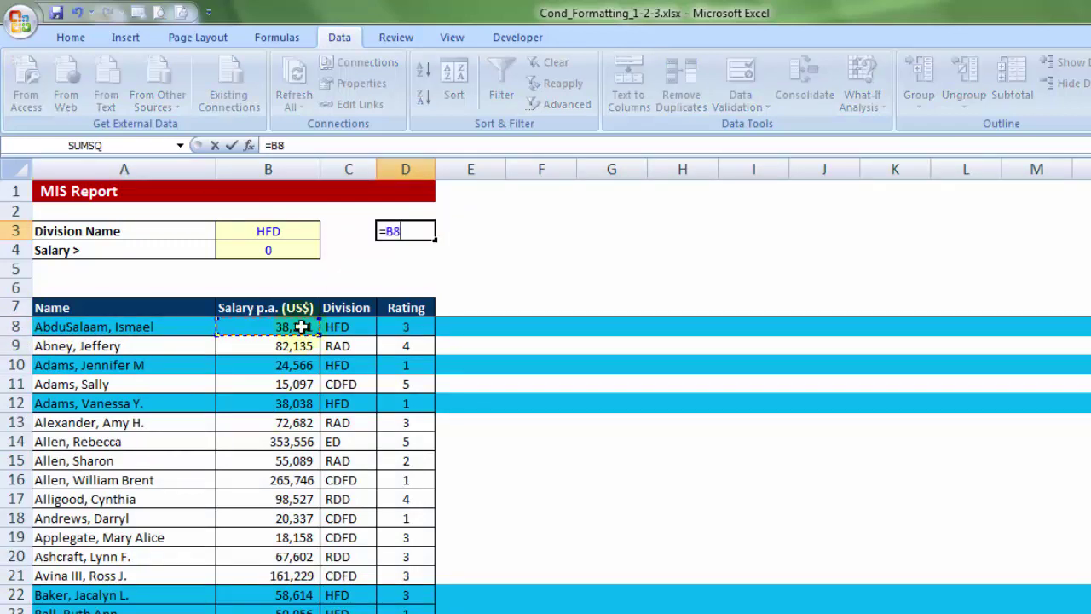
key("F4")
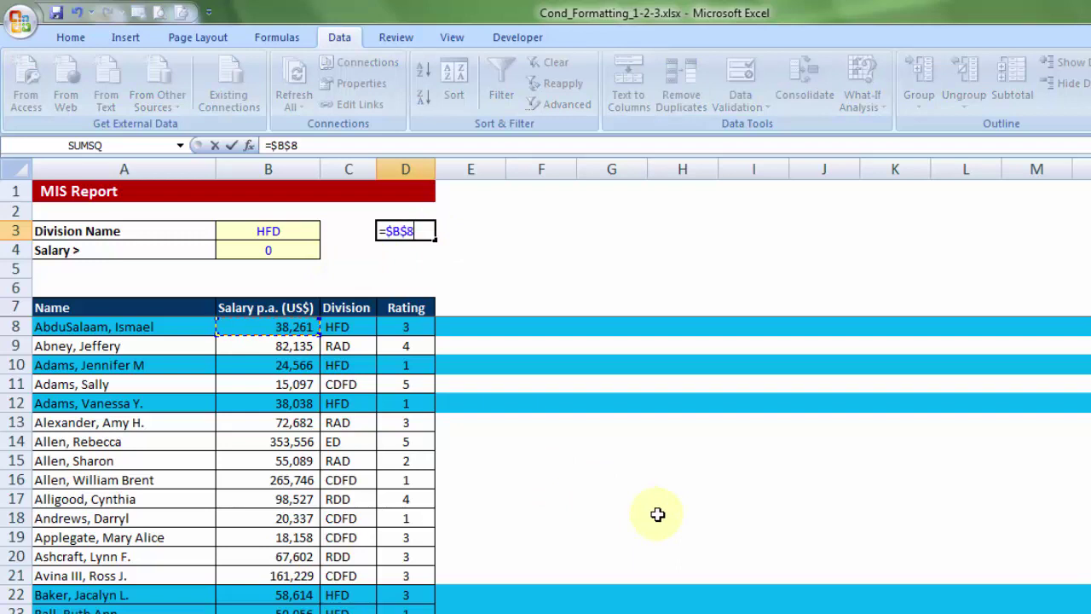
key("F4")
key("F4")
key("Escape")
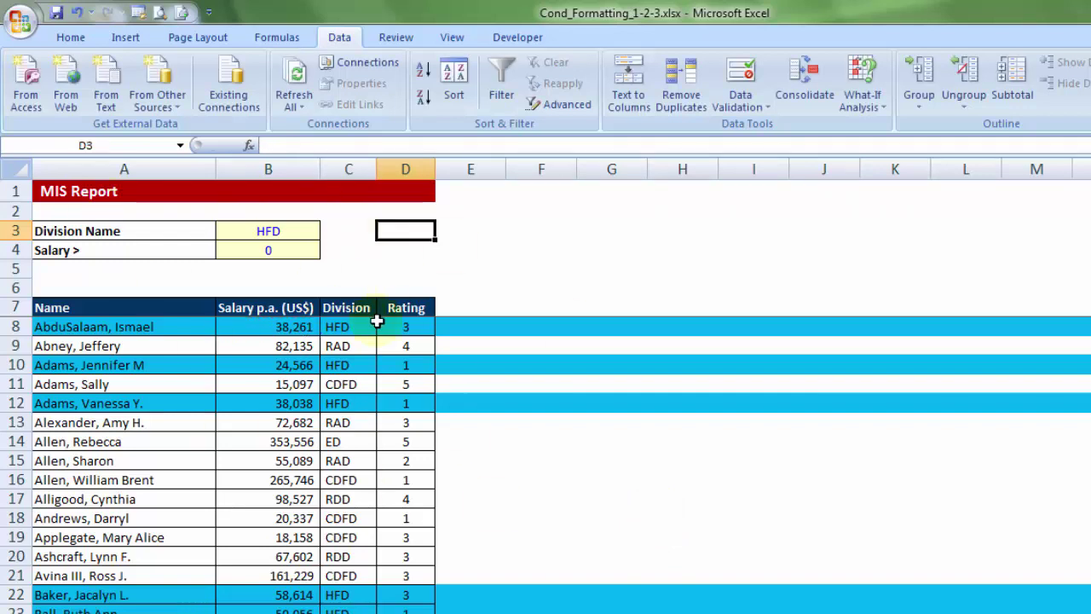